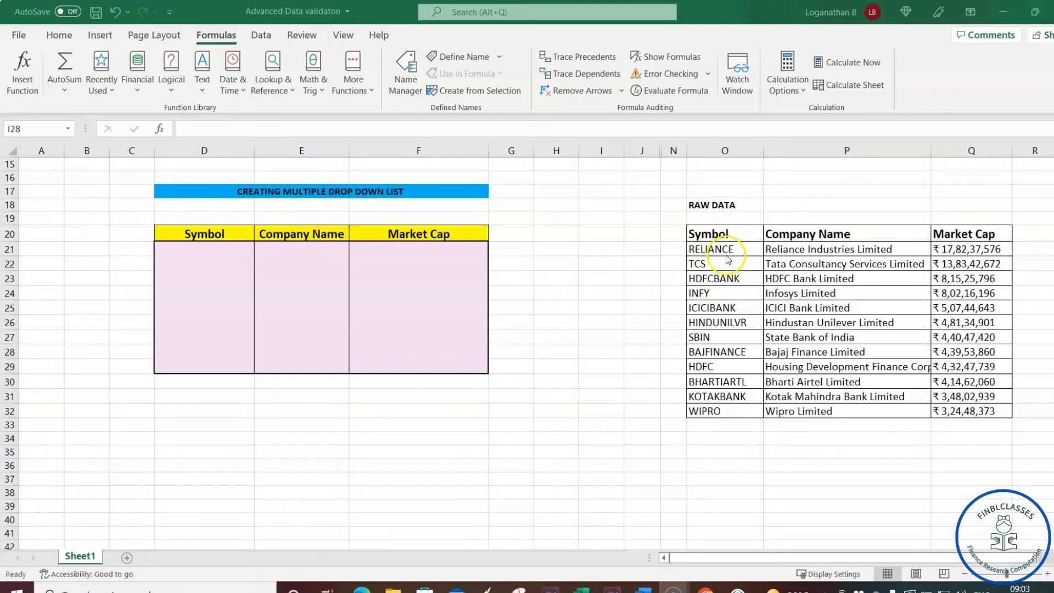
{"action": "left_click", "coordinate": [952, 249]}
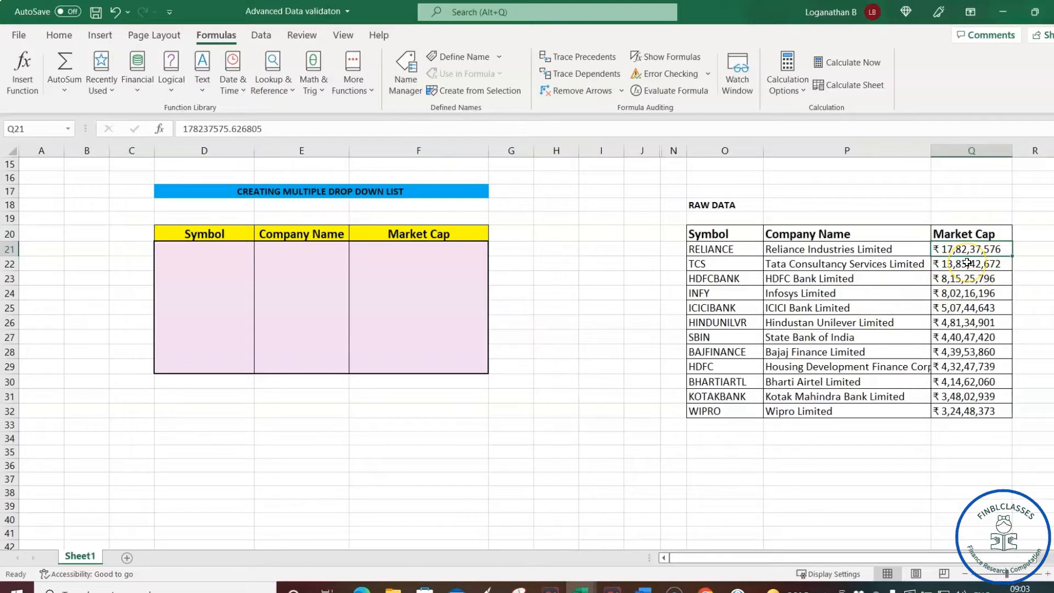
{"action": "left_click", "coordinate": [317, 308]}
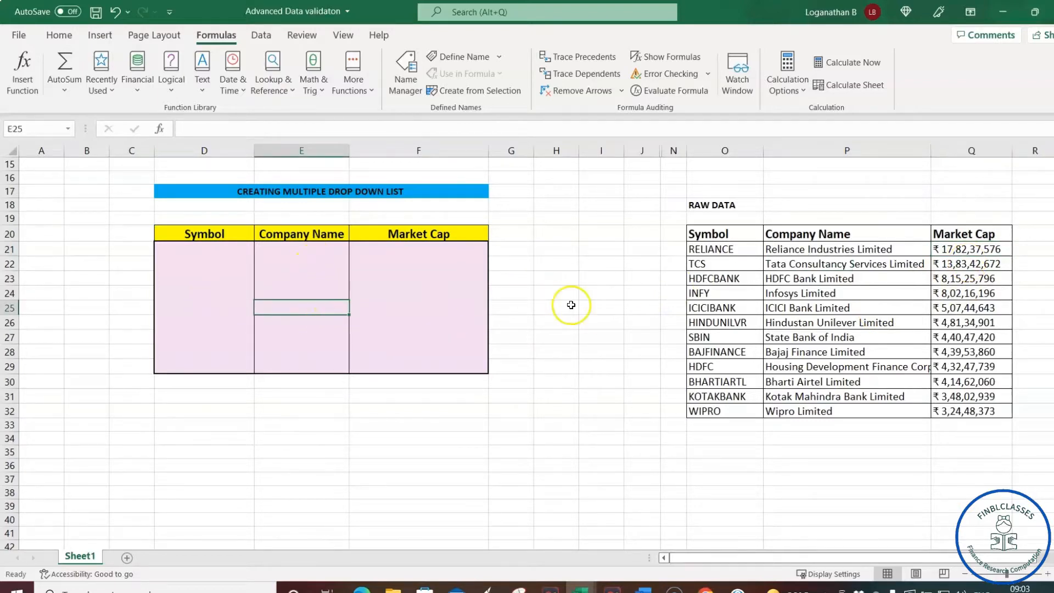
{"action": "left_click", "coordinate": [222, 258]}
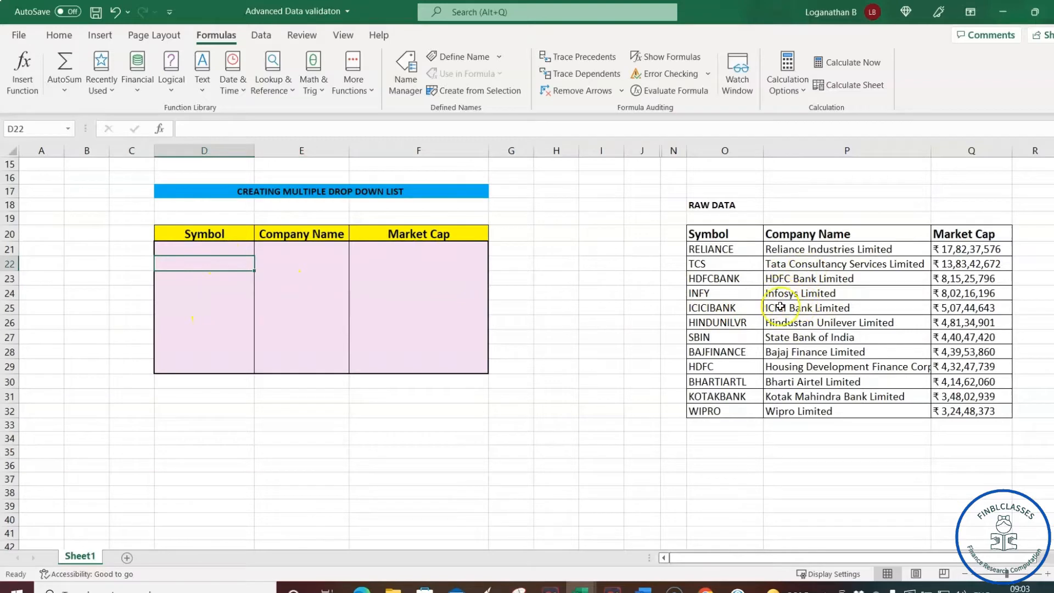
{"action": "left_click", "coordinate": [237, 249]}
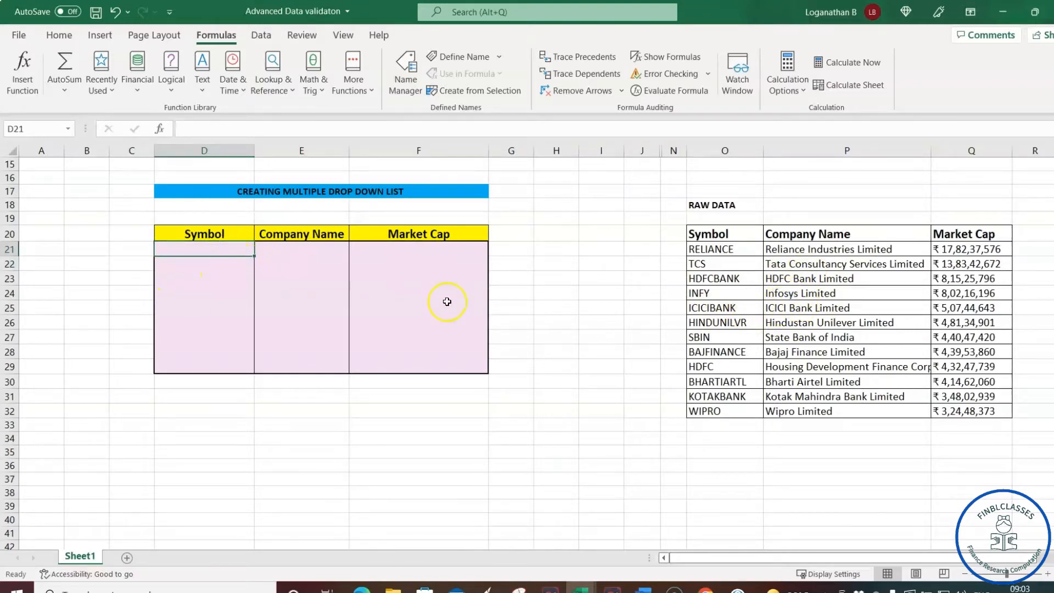
{"action": "left_click_drag", "start_coordinate": [730, 250], "coordinate": [739, 409]}
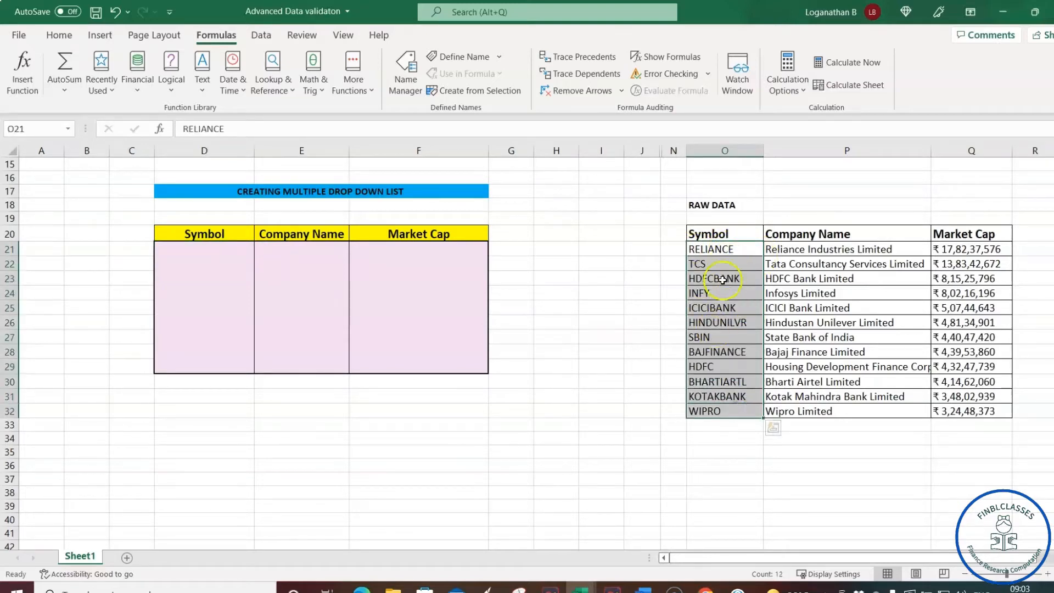
{"action": "left_click", "coordinate": [574, 278]}
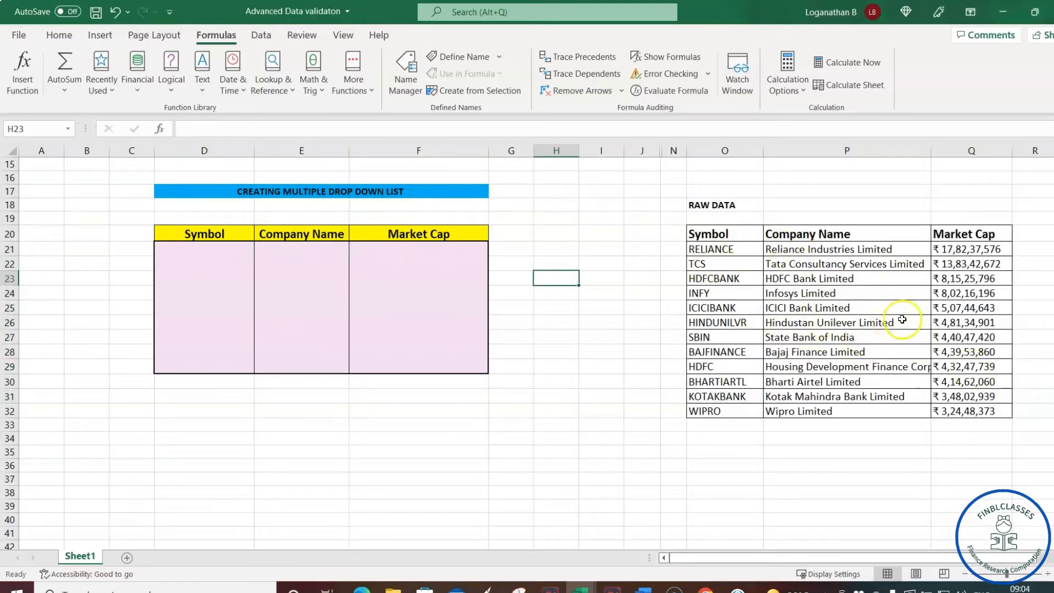
Create named ranges from the raw data table O20:Q32, using only the top row as names.
{"action": "left_click", "coordinate": [708, 234]}
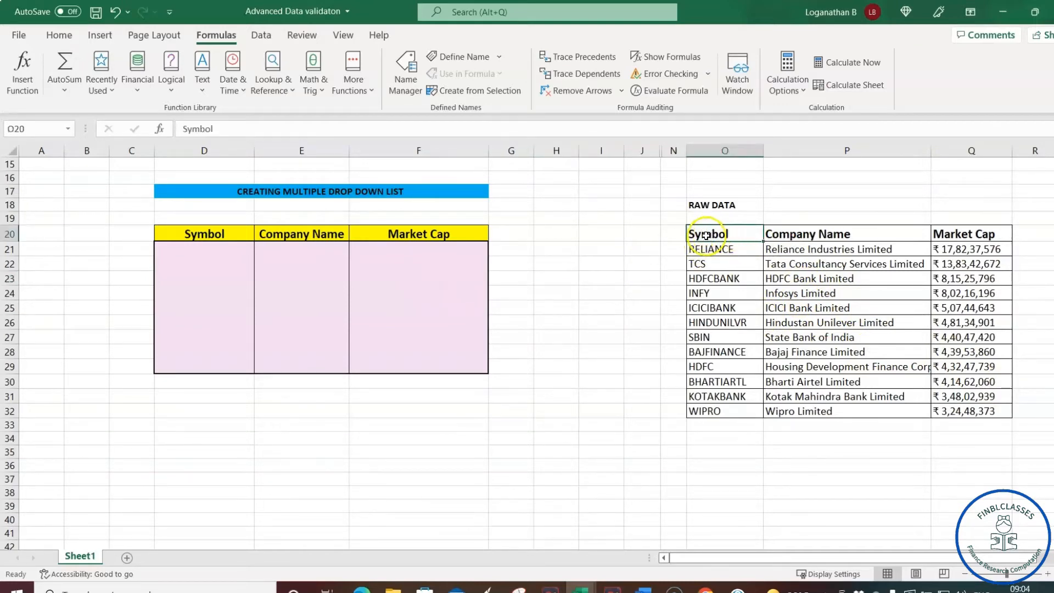
{"action": "left_click_drag", "start_coordinate": [716, 242], "coordinate": [983, 410]}
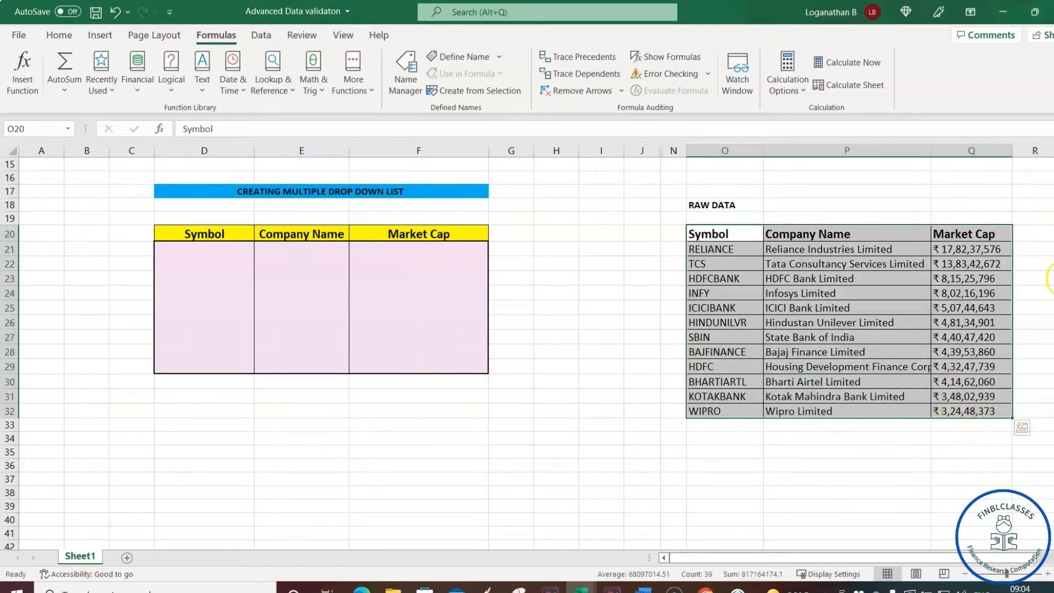
{"action": "left_click", "coordinate": [53, 36]}
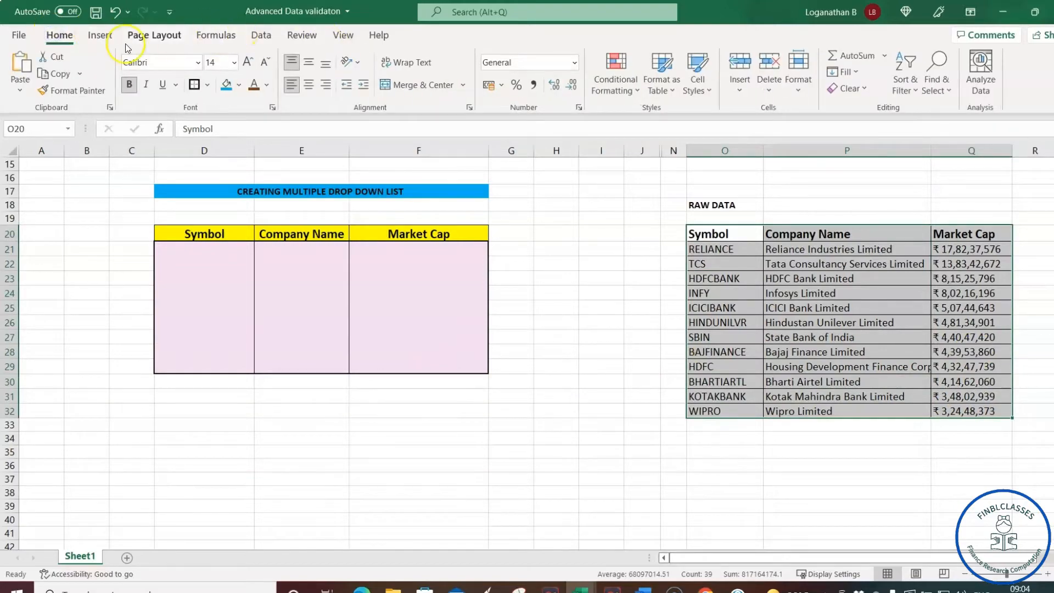
{"action": "left_click", "coordinate": [220, 37]}
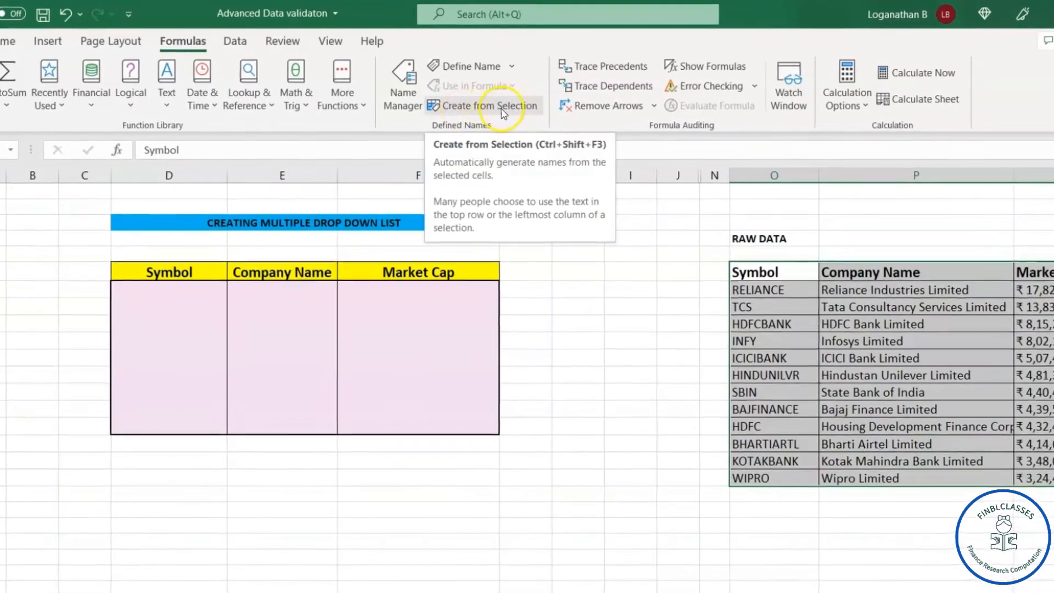
{"action": "left_click", "coordinate": [504, 106]}
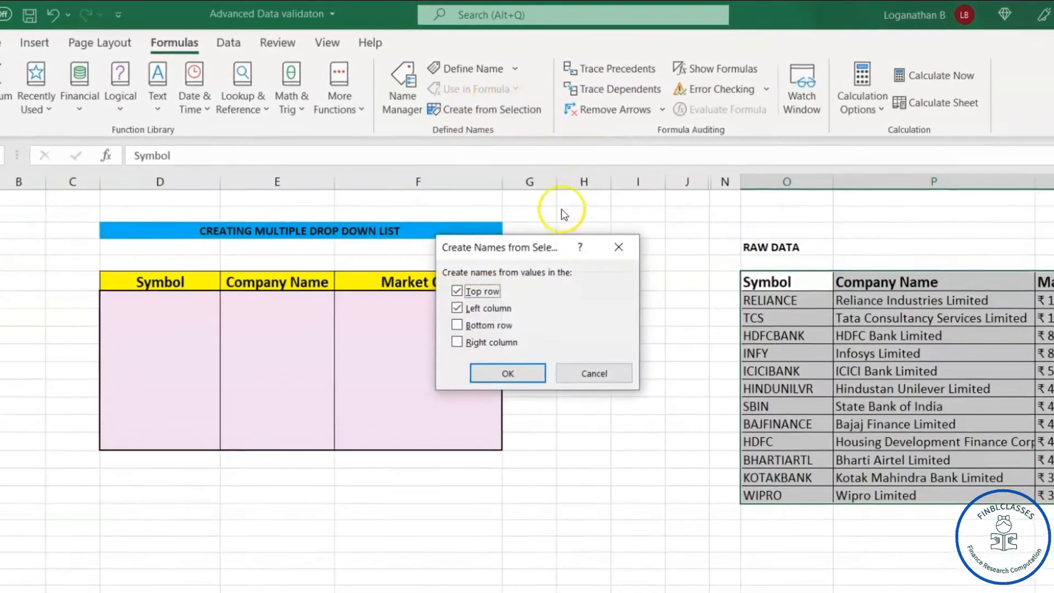
{"action": "left_click_drag", "start_coordinate": [541, 247], "coordinate": [607, 218]}
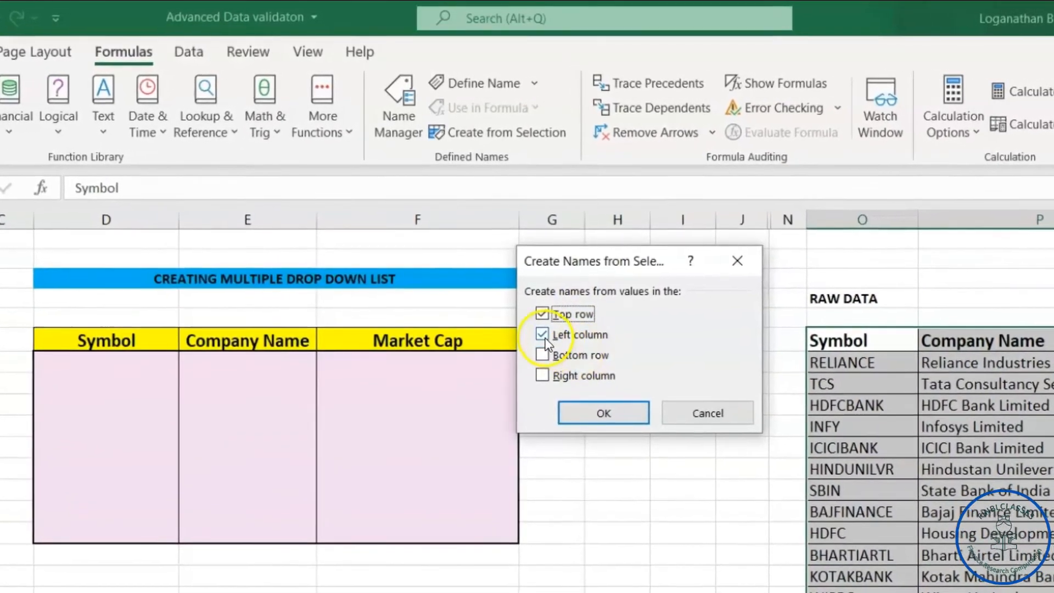
{"action": "left_click", "coordinate": [544, 336]}
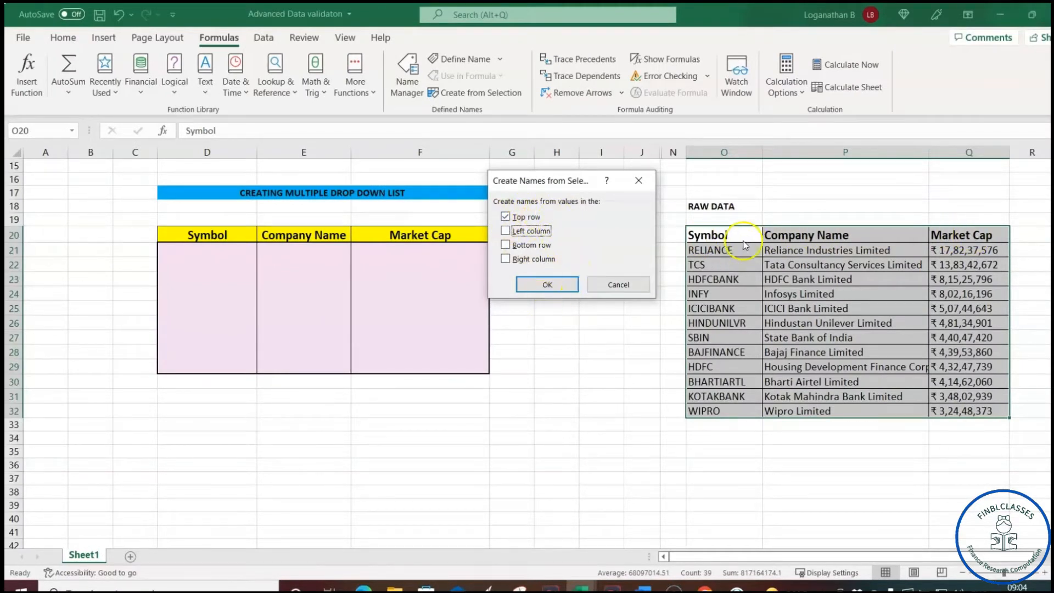
{"action": "left_click", "coordinate": [551, 286]}
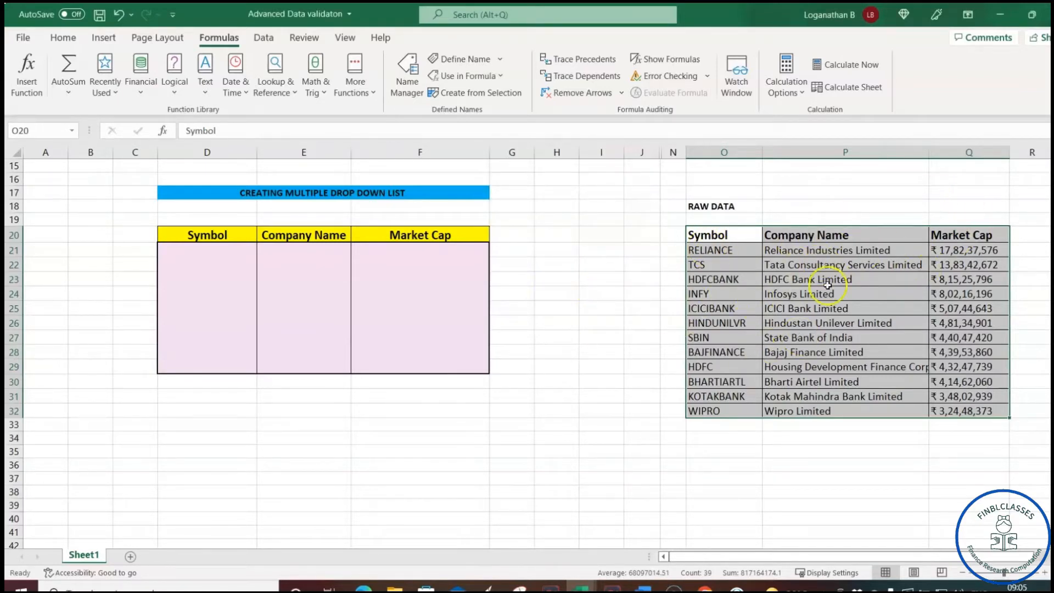
Review the workbook's defined names and their cell references in the Name Manager.
{"action": "left_click", "coordinate": [405, 79]}
{"action": "left_click", "coordinate": [485, 119]}
{"action": "left_click_drag", "start_coordinate": [595, 105], "coordinate": [506, 133]}
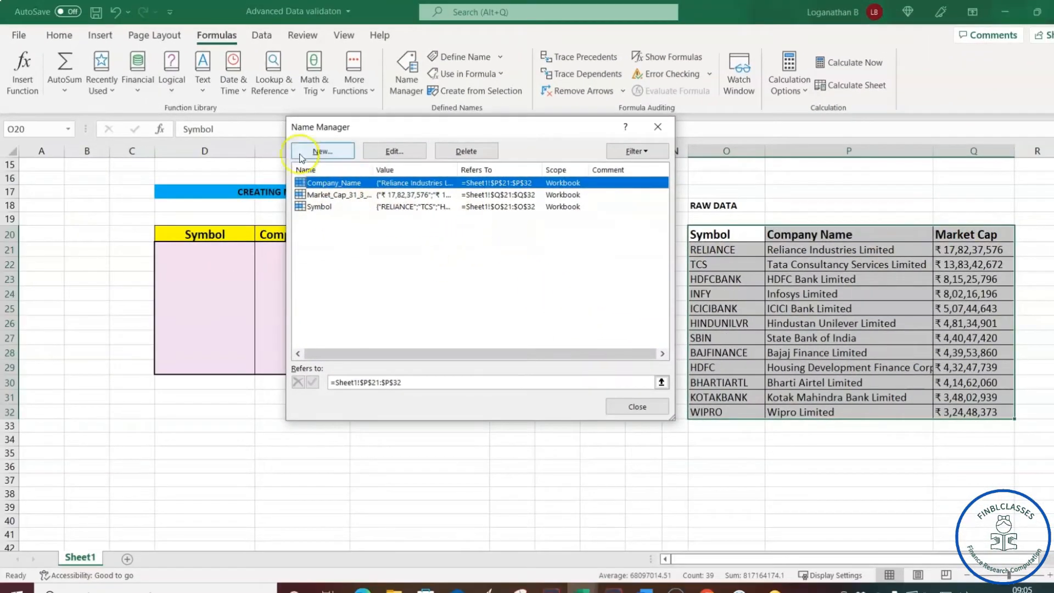
{"action": "left_click", "coordinate": [643, 409]}
{"action": "left_click_drag", "start_coordinate": [577, 254], "coordinate": [609, 266]}
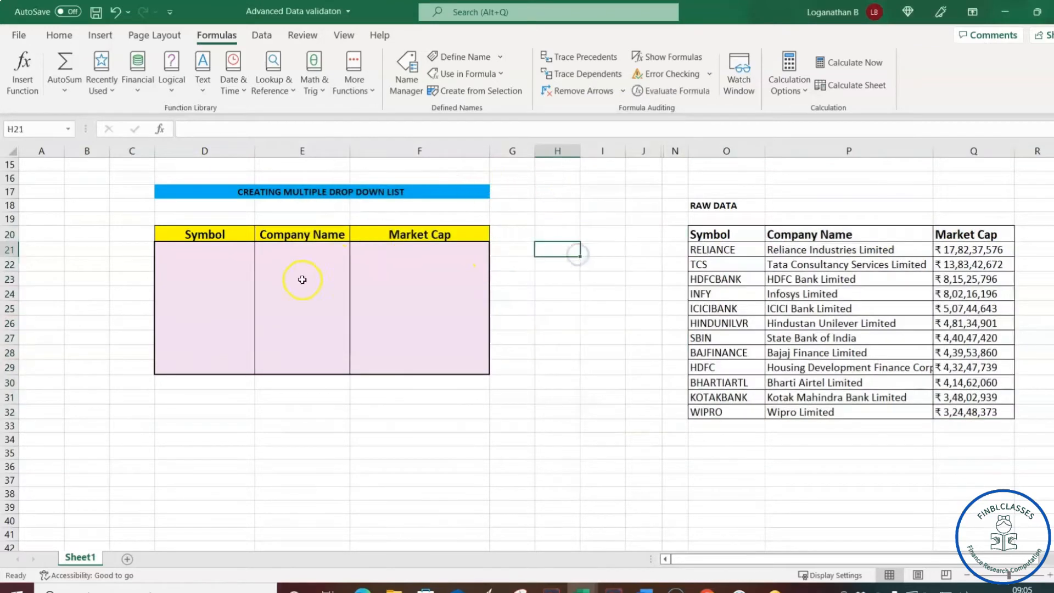
Set up a data validation rule that allows a List for the Symbol column, cells D20:D29.
{"action": "left_click", "coordinate": [272, 270]}
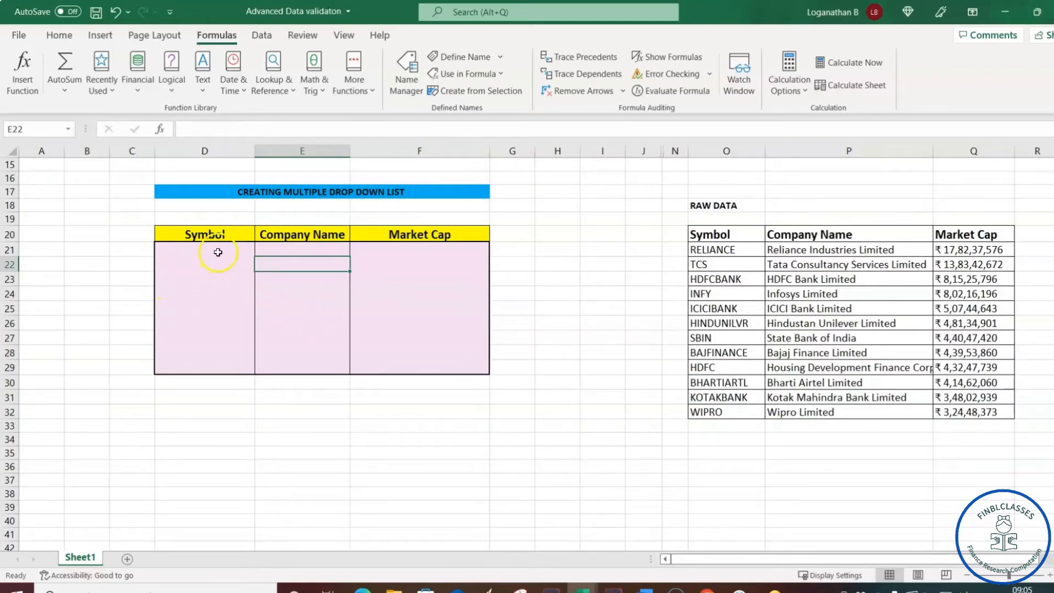
{"action": "left_click", "coordinate": [218, 234]}
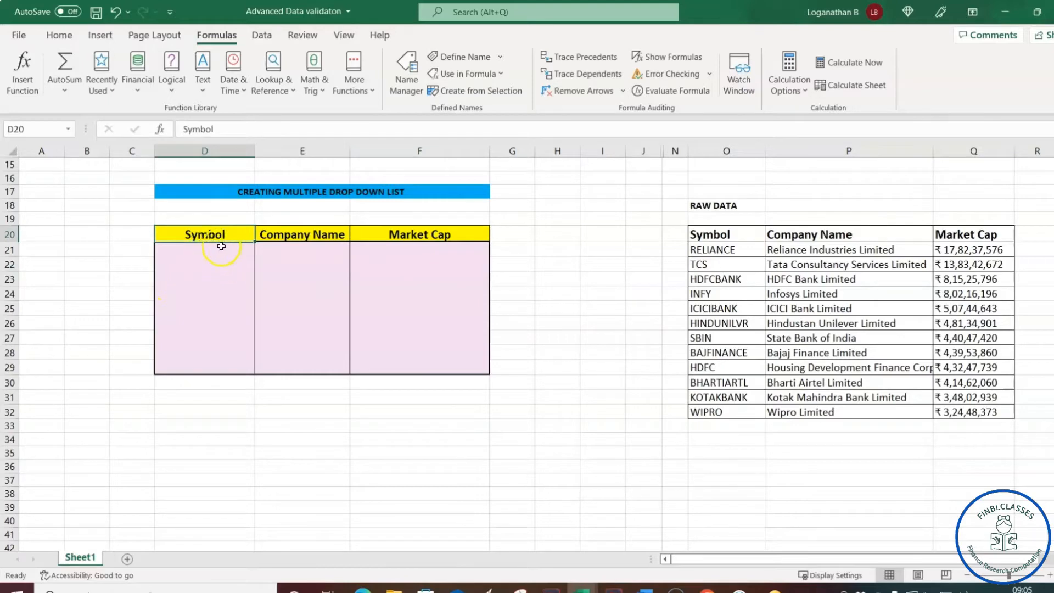
{"action": "left_click_drag", "start_coordinate": [222, 243], "coordinate": [221, 370]}
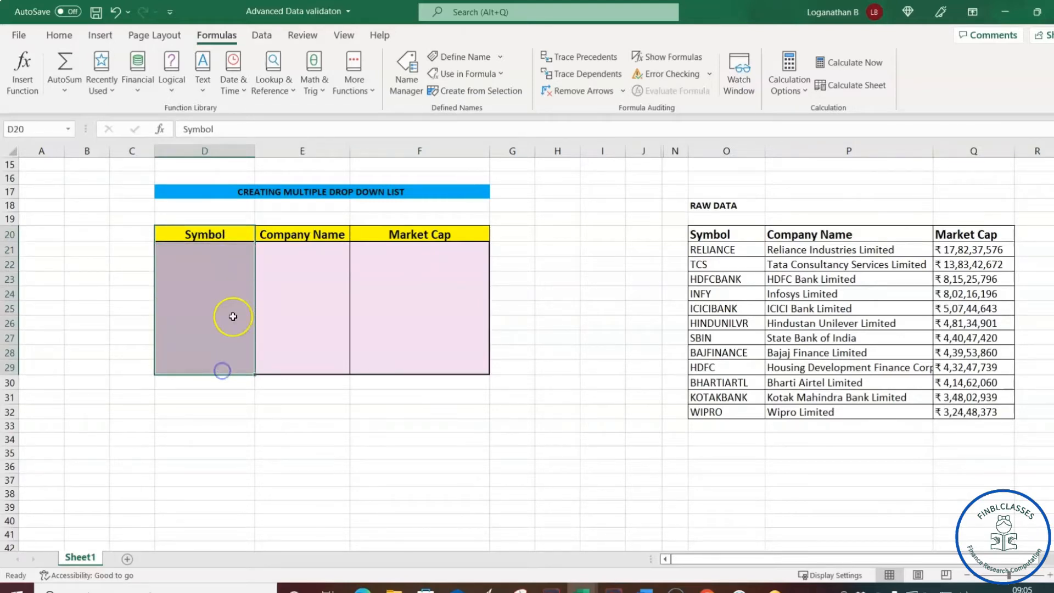
{"action": "left_click", "coordinate": [263, 37]}
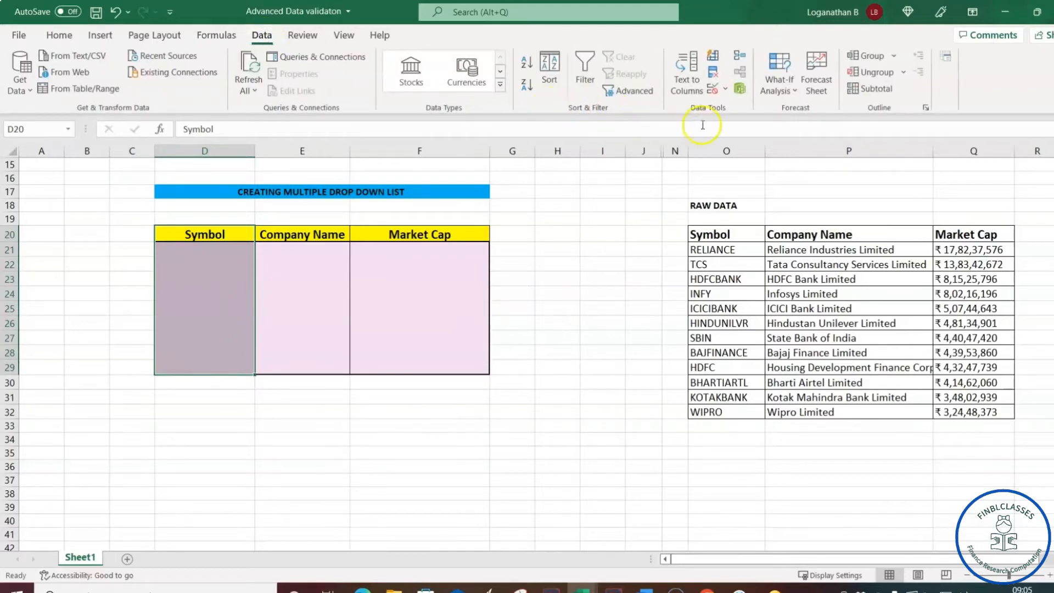
{"action": "left_click", "coordinate": [713, 92]}
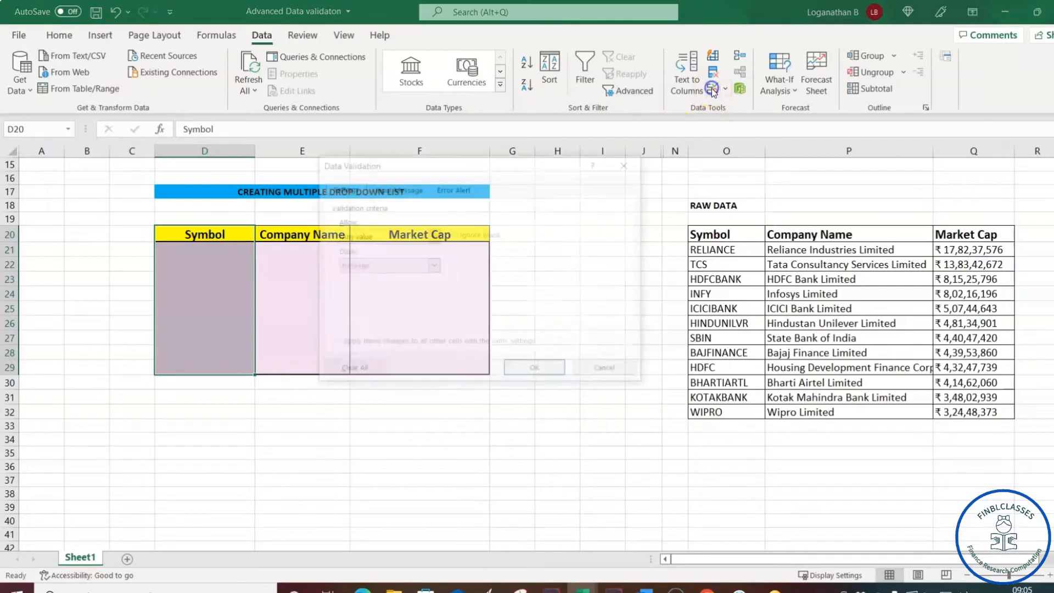
{"action": "left_click_drag", "start_coordinate": [538, 169], "coordinate": [761, 74]}
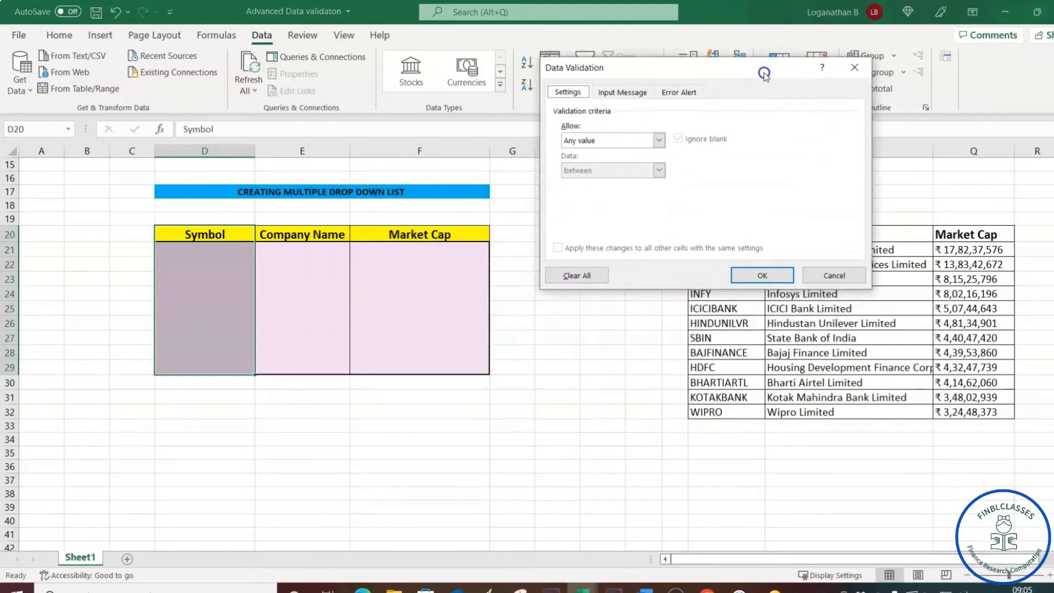
{"action": "left_click", "coordinate": [656, 141]}
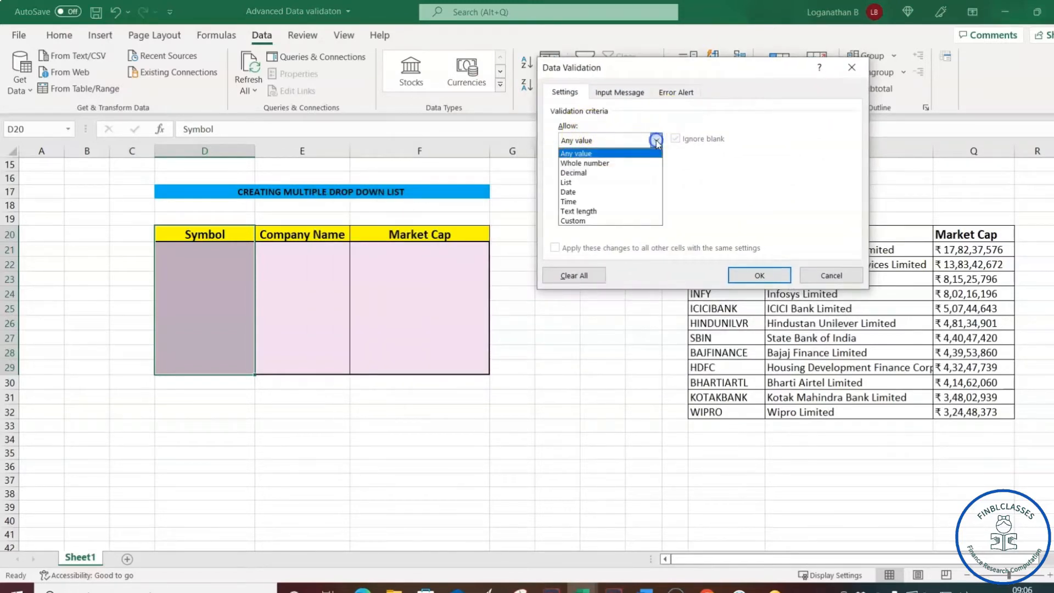
{"action": "left_click", "coordinate": [607, 181]}
{"action": "mouse_move", "coordinate": [750, 72]}
{"action": "left_mouse_down"}
{"action": "mouse_move", "coordinate": [678, 64]}
{"action": "mouse_move", "coordinate": [724, 55]}
{"action": "mouse_move", "coordinate": [735, 64]}
{"action": "left_mouse_up"}
{"action": "left_click", "coordinate": [584, 189]}
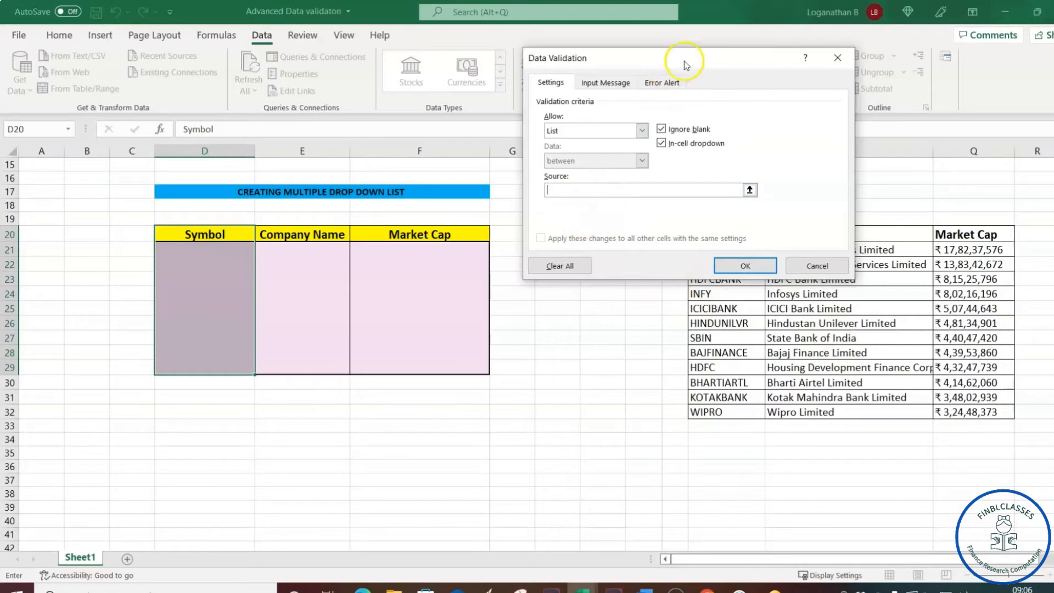
Use the named range Symbol as the validation list's source and apply the rule.
{"action": "left_click_drag", "start_coordinate": [684, 62], "coordinate": [673, 88]}
{"action": "left_click", "coordinate": [584, 223]}
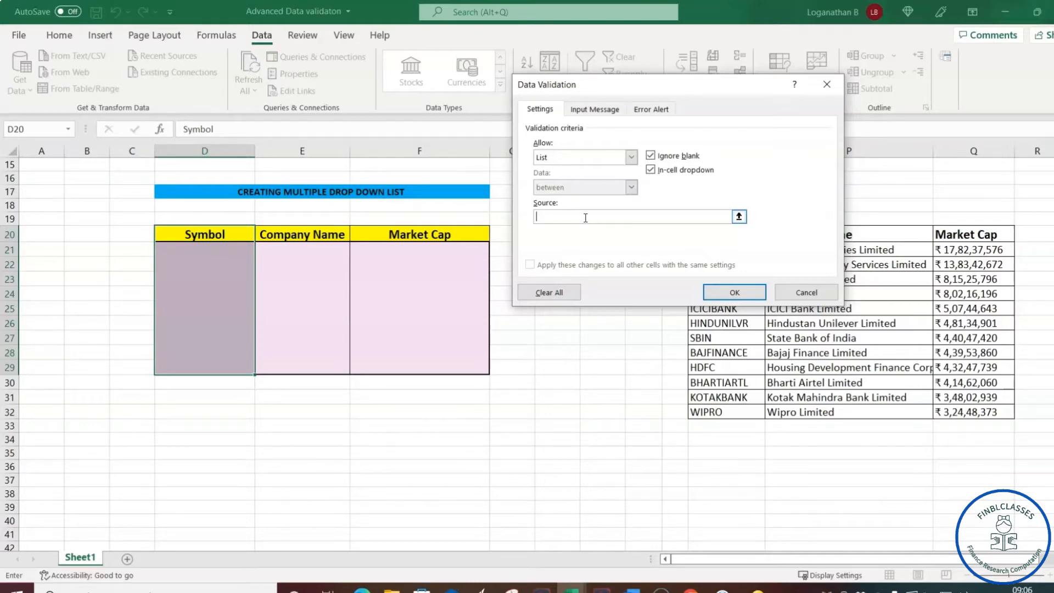
{"action": "key", "text": "F3"}
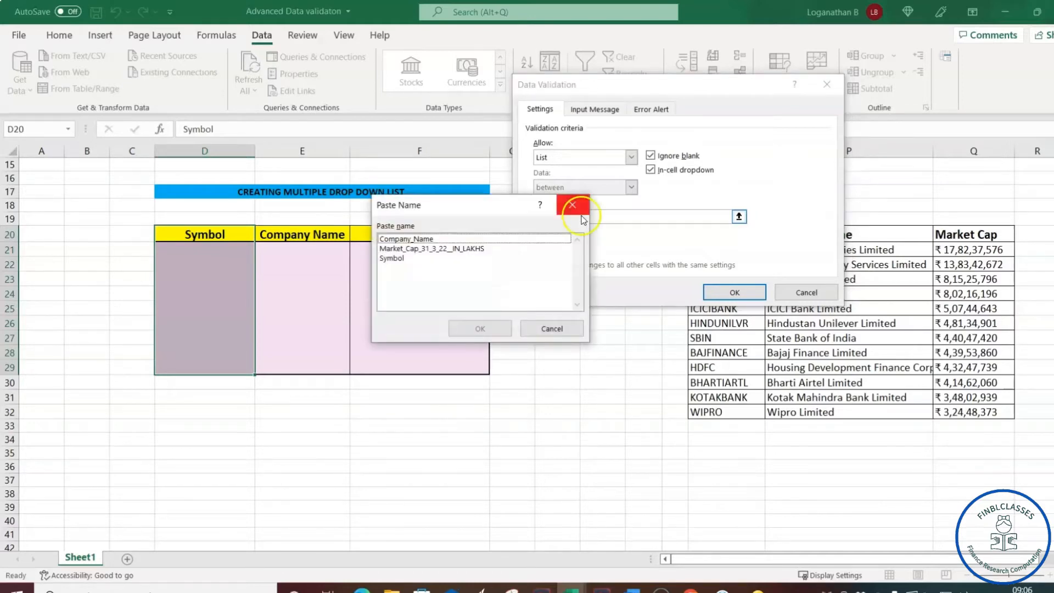
{"action": "left_click_drag", "start_coordinate": [487, 215], "coordinate": [865, 95]}
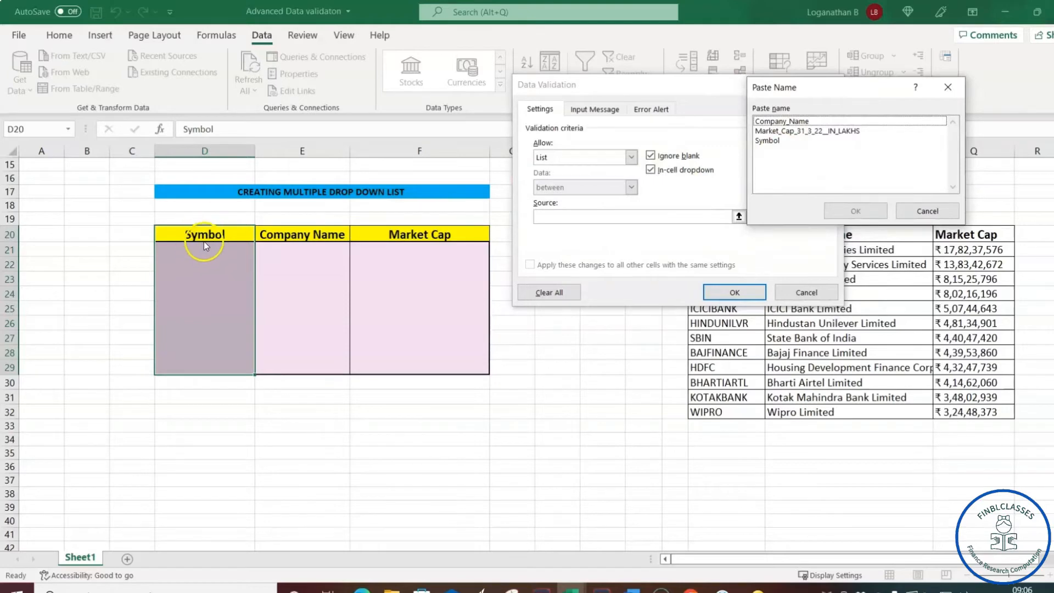
{"action": "left_click", "coordinate": [768, 141]}
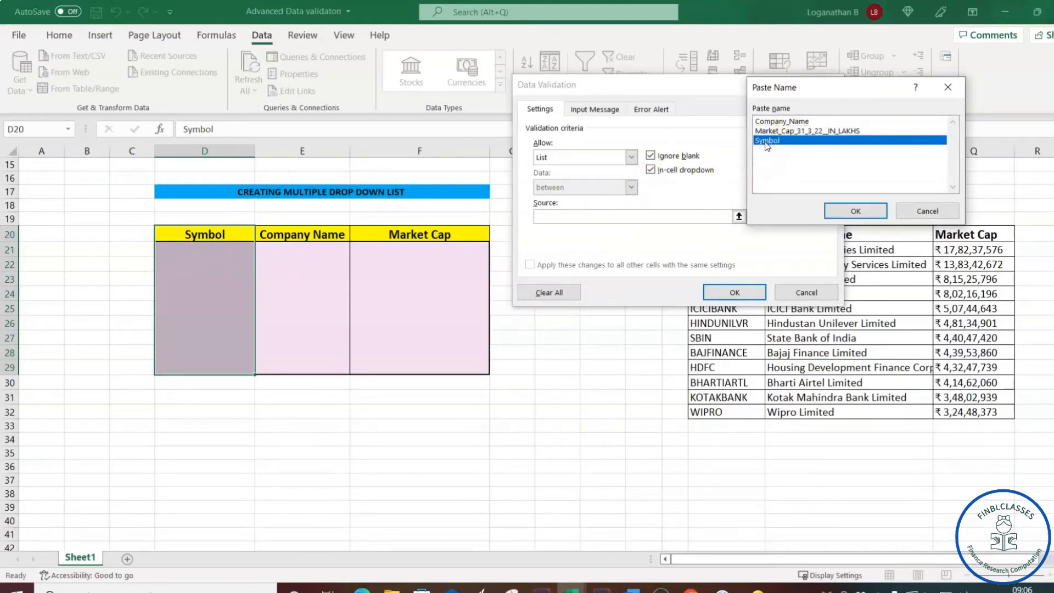
{"action": "left_click", "coordinate": [859, 211]}
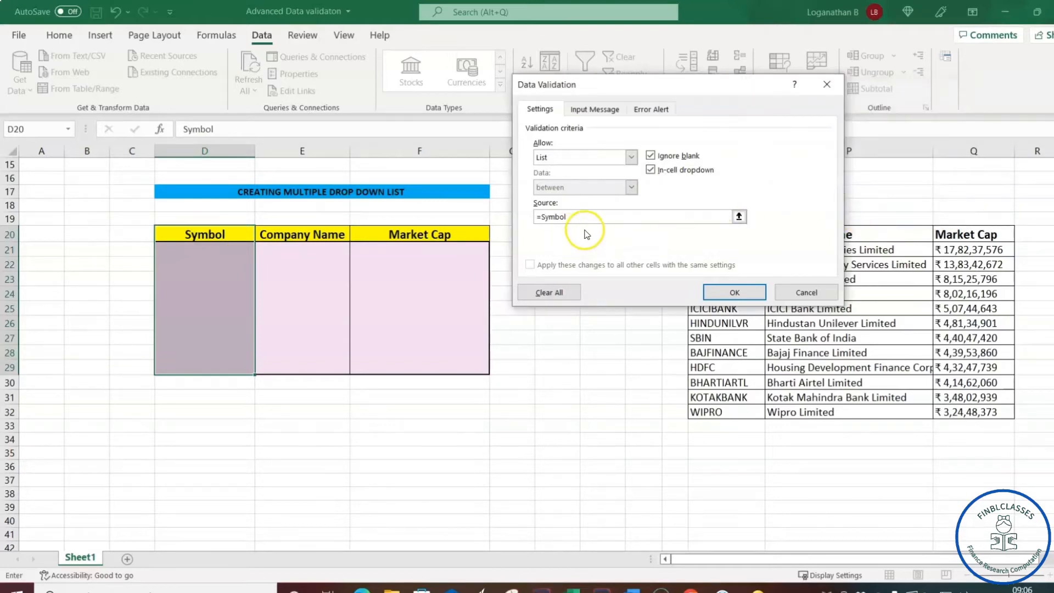
{"action": "left_click", "coordinate": [736, 294]}
Choose ICICIBANK in D21 and HINDUNILVR in D25 from the Symbol drop-down lists.
{"action": "left_click", "coordinate": [213, 279]}
{"action": "left_click", "coordinate": [216, 262]}
{"action": "left_click", "coordinate": [220, 248]}
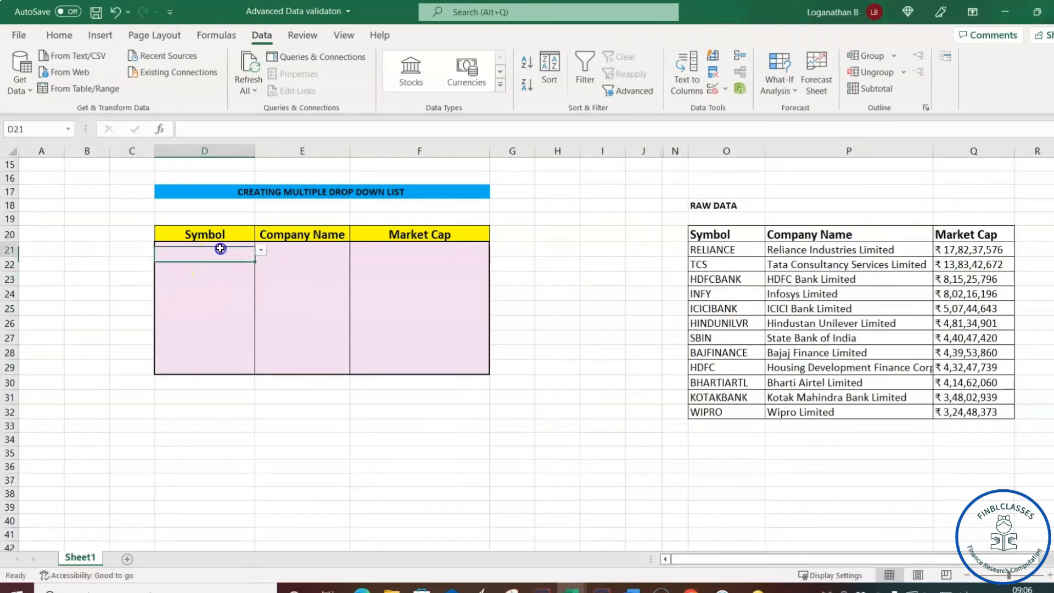
{"action": "left_click", "coordinate": [261, 251]}
{"action": "mouse_move", "coordinate": [259, 285]}
{"action": "left_mouse_down"}
{"action": "mouse_move", "coordinate": [258, 317]}
{"action": "mouse_move", "coordinate": [268, 279]}
{"action": "left_mouse_up"}
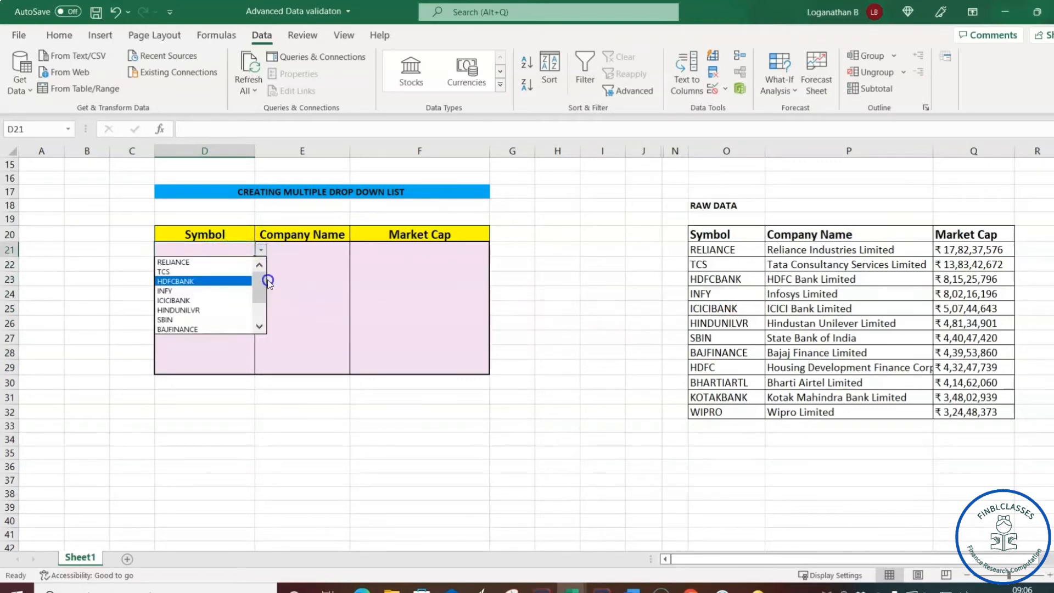
{"action": "left_click", "coordinate": [188, 301]}
{"action": "left_click", "coordinate": [213, 307]}
{"action": "left_click", "coordinate": [262, 309]}
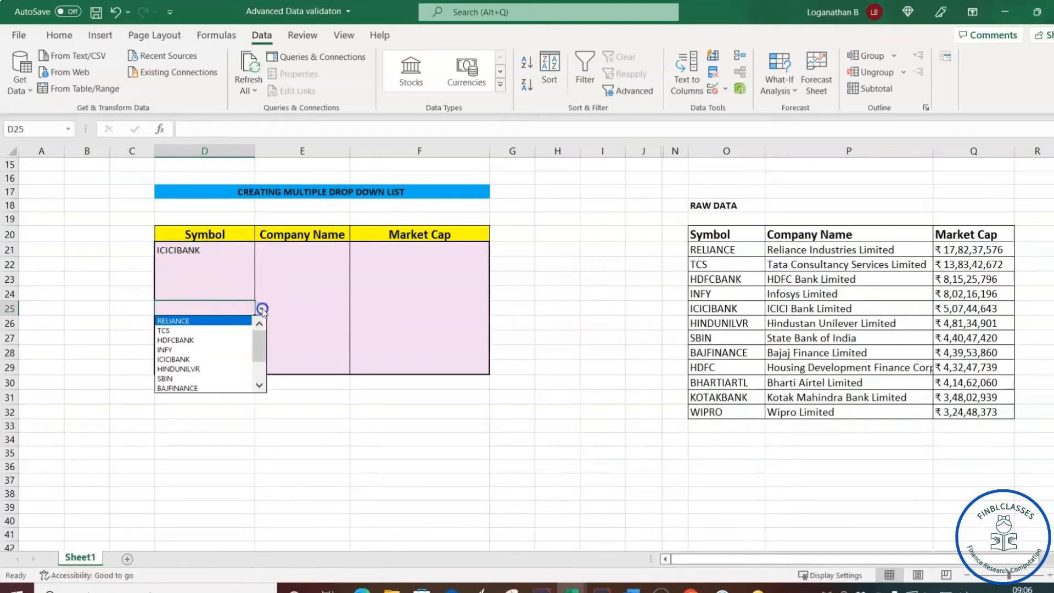
{"action": "left_click", "coordinate": [195, 371]}
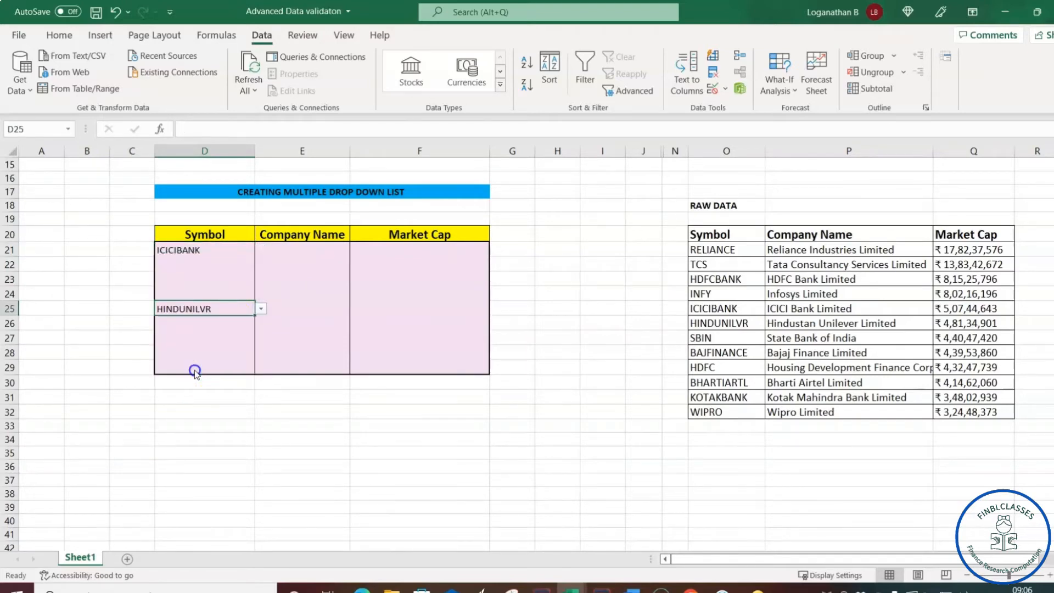
Set up a data validation rule that allows a List for the Company Name column, cells E20:E29.
{"action": "left_click", "coordinate": [423, 351]}
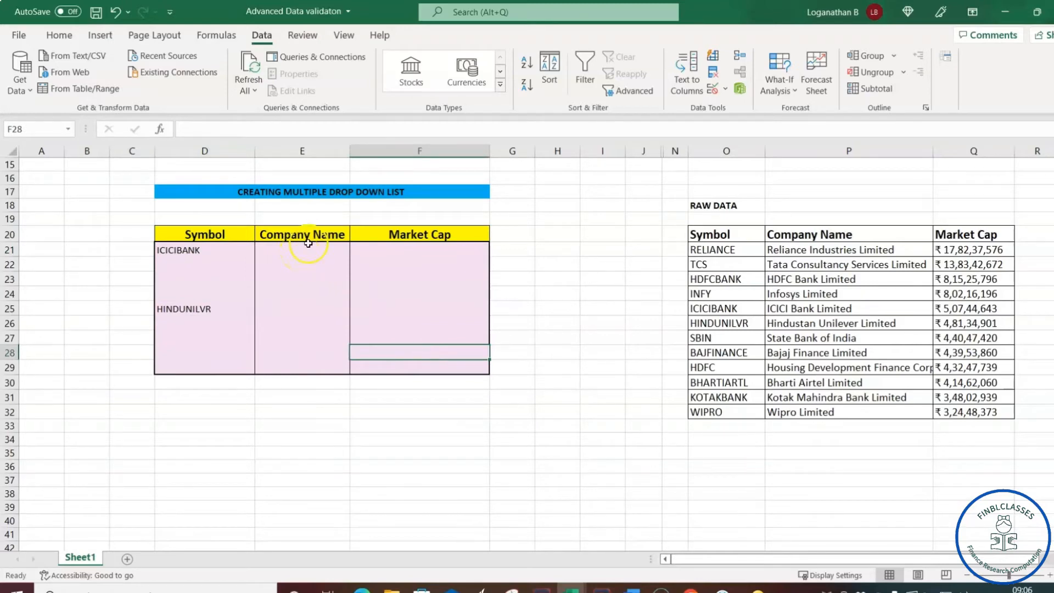
{"action": "left_click", "coordinate": [310, 234]}
{"action": "left_click_drag", "start_coordinate": [310, 236], "coordinate": [300, 361]}
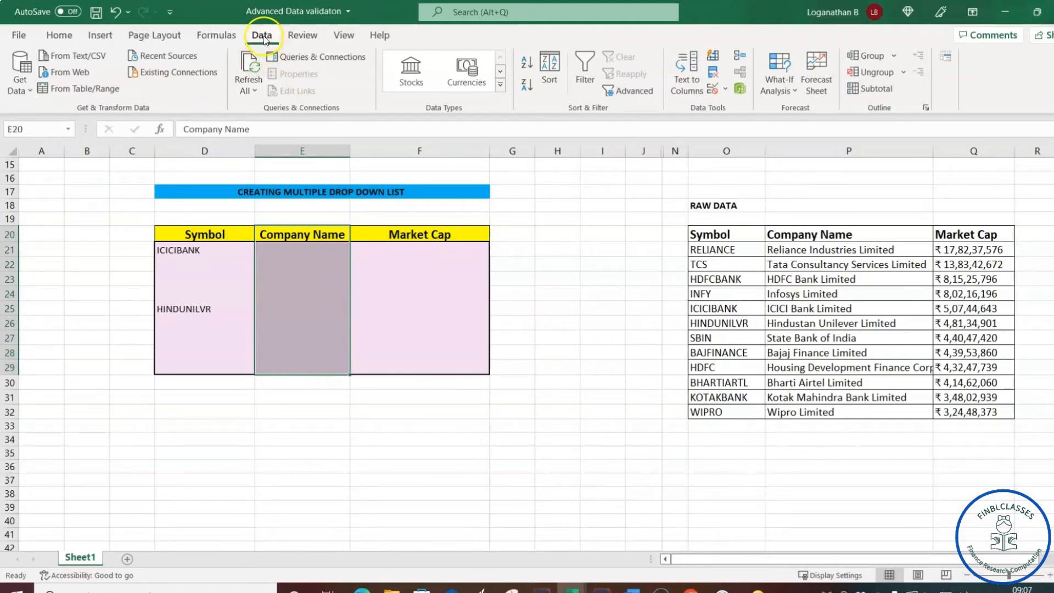
{"action": "left_click", "coordinate": [713, 90]}
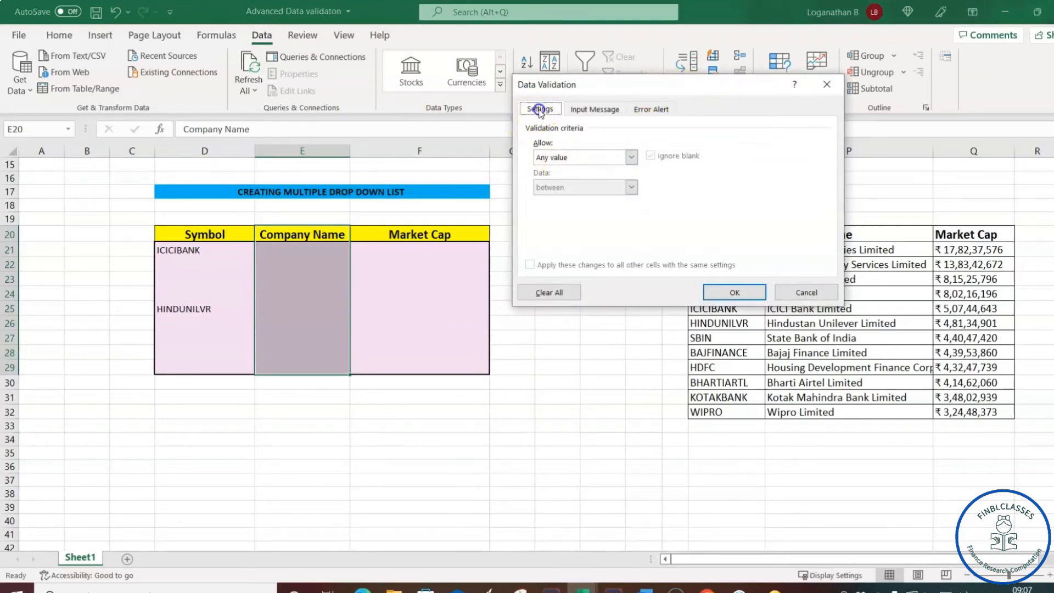
{"action": "left_click", "coordinate": [631, 157]}
{"action": "left_click", "coordinate": [578, 205]}
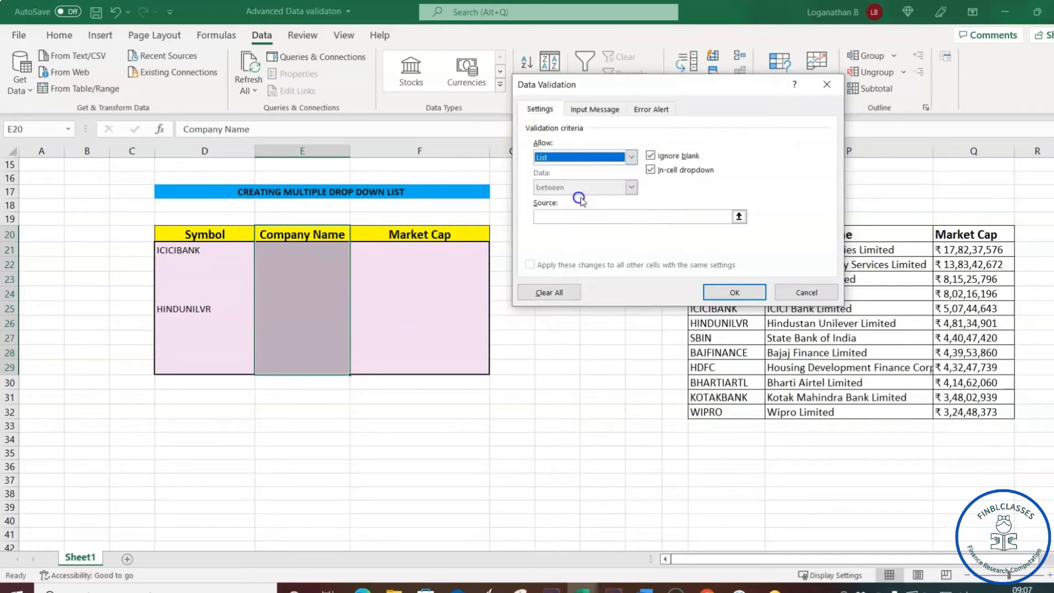
Use the named range Company_Name as the validation list's source and apply the rule.
{"action": "left_click", "coordinate": [624, 216]}
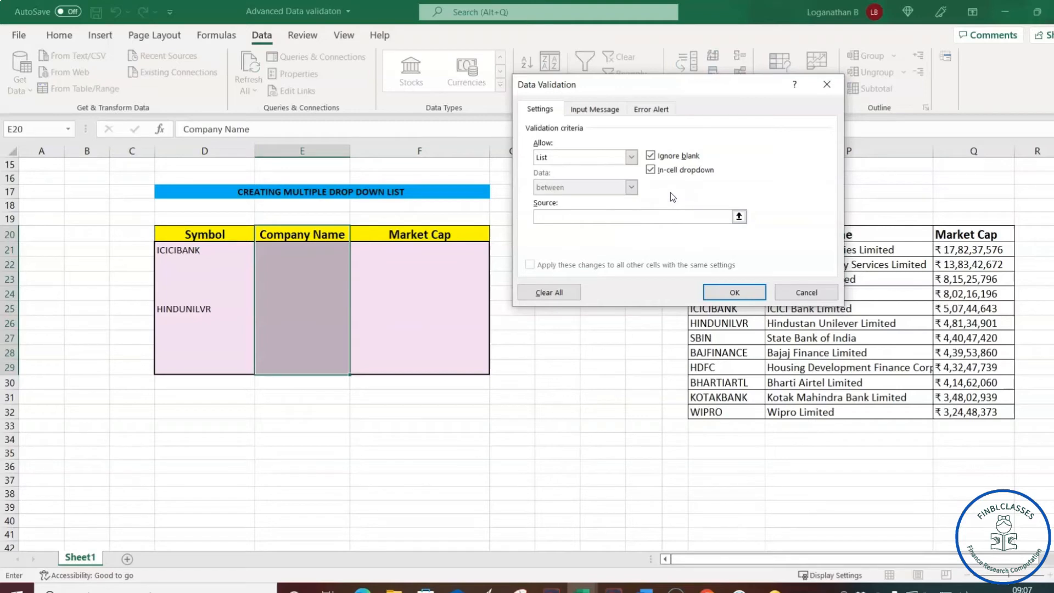
{"action": "key", "text": "F3"}
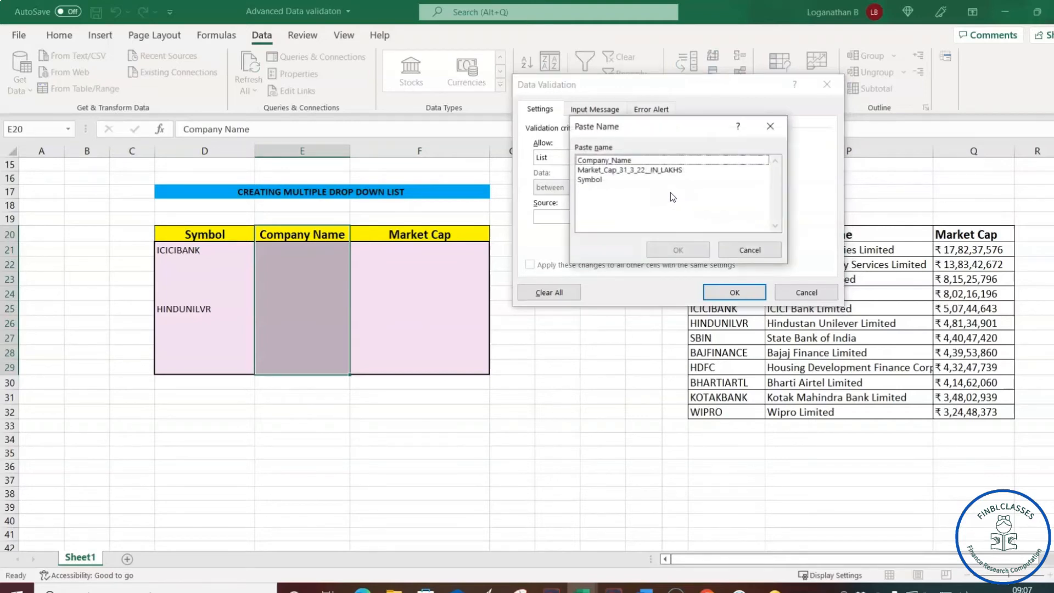
{"action": "left_click_drag", "start_coordinate": [667, 131], "coordinate": [825, 114]}
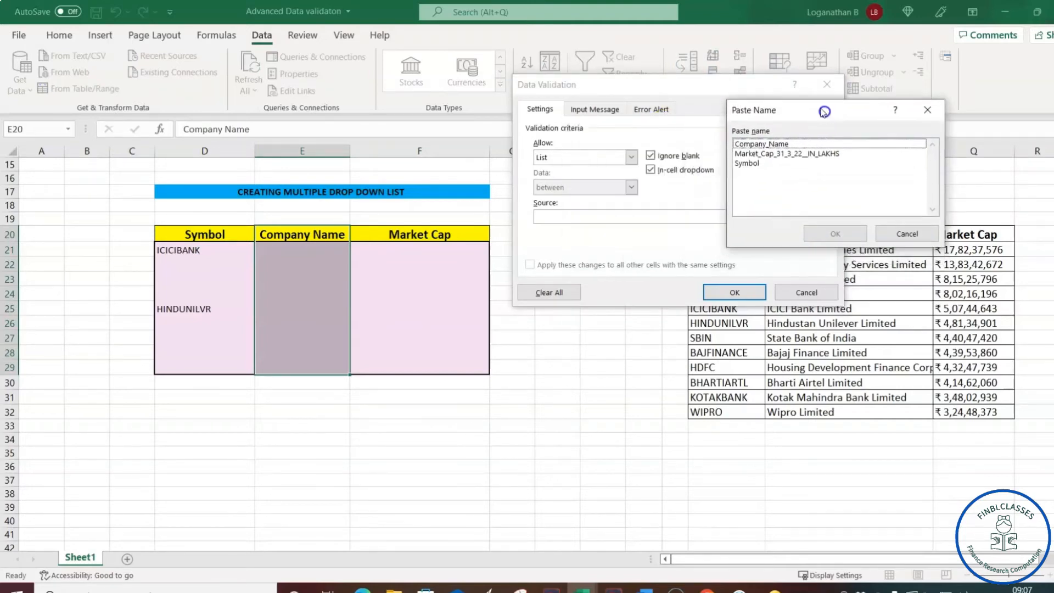
{"action": "left_click", "coordinate": [763, 146]}
{"action": "left_click", "coordinate": [839, 235]}
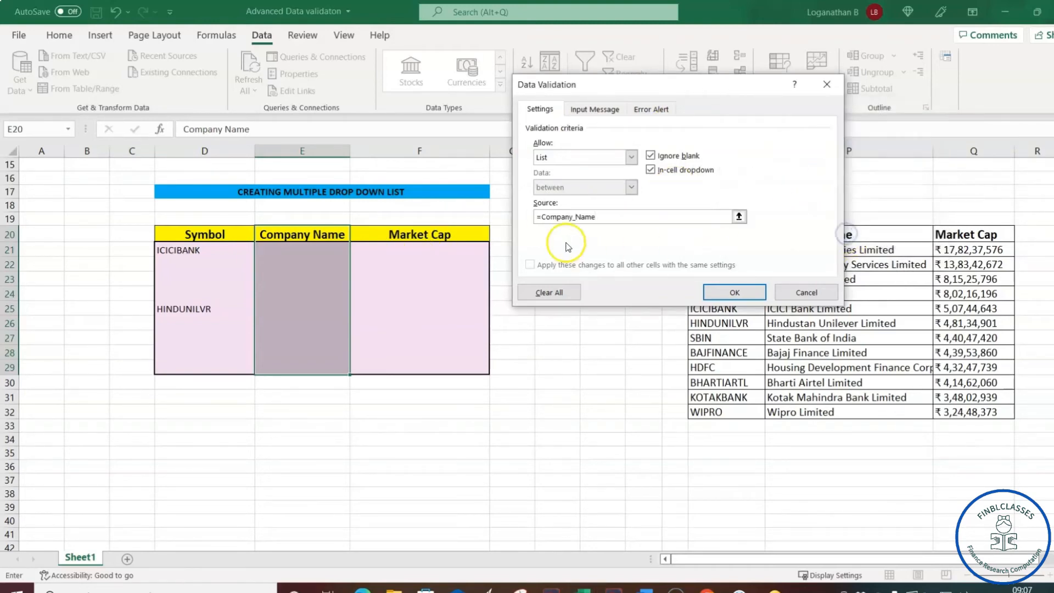
{"action": "left_click", "coordinate": [743, 292]}
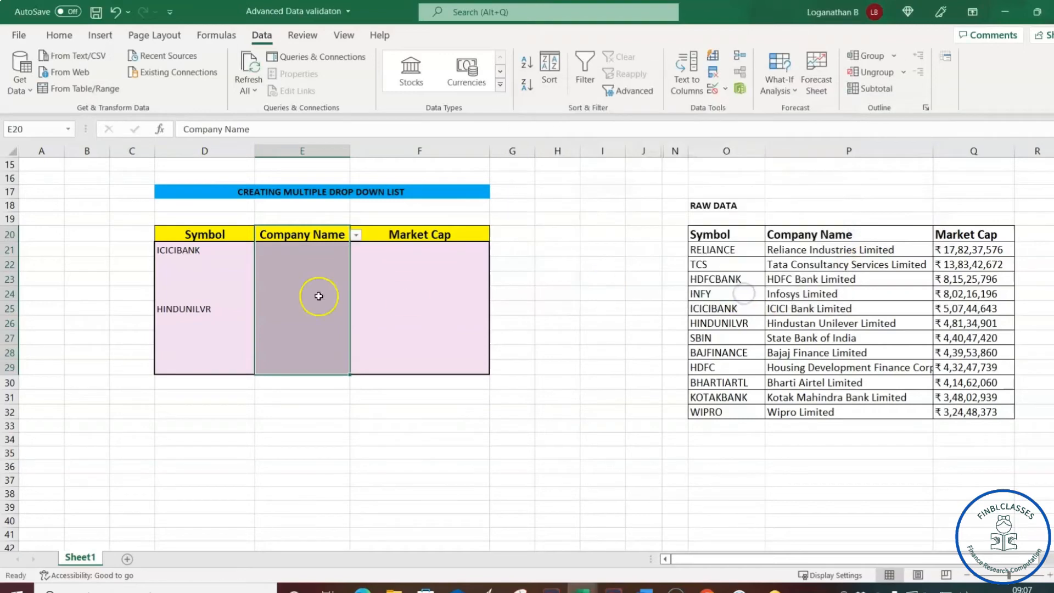
Choose ICICI Bank Limited in E21 from the Company Name drop-down list.
{"action": "left_click", "coordinate": [316, 261]}
{"action": "left_click", "coordinate": [306, 249]}
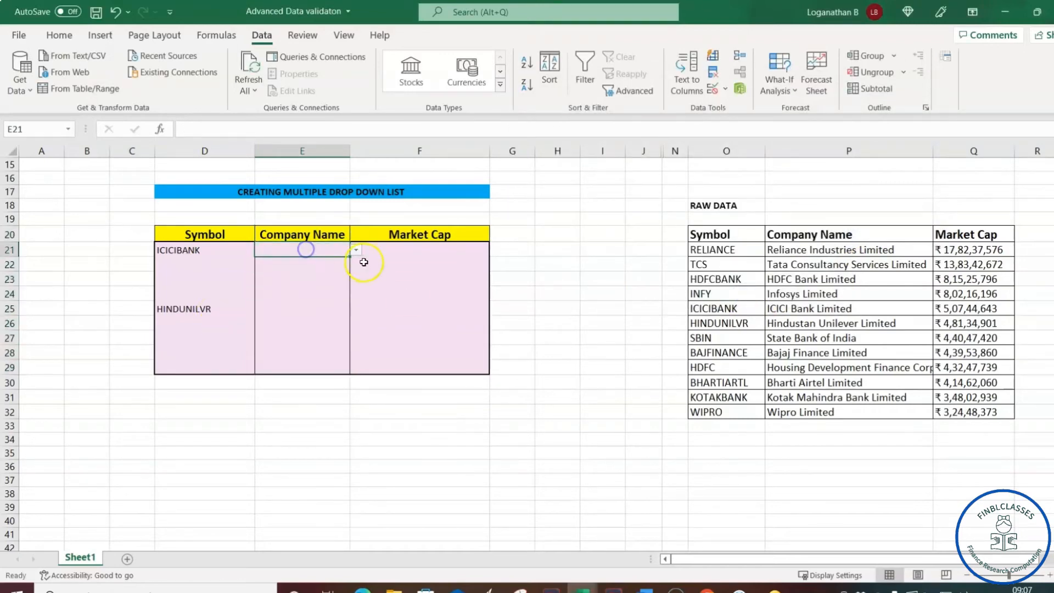
{"action": "left_click", "coordinate": [356, 250]}
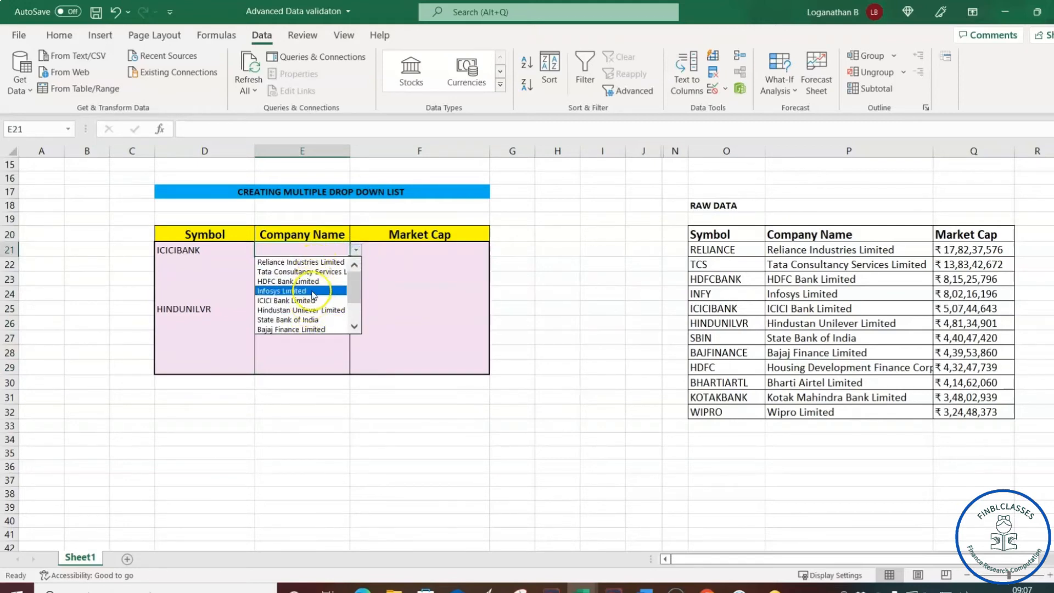
{"action": "left_click", "coordinate": [298, 300]}
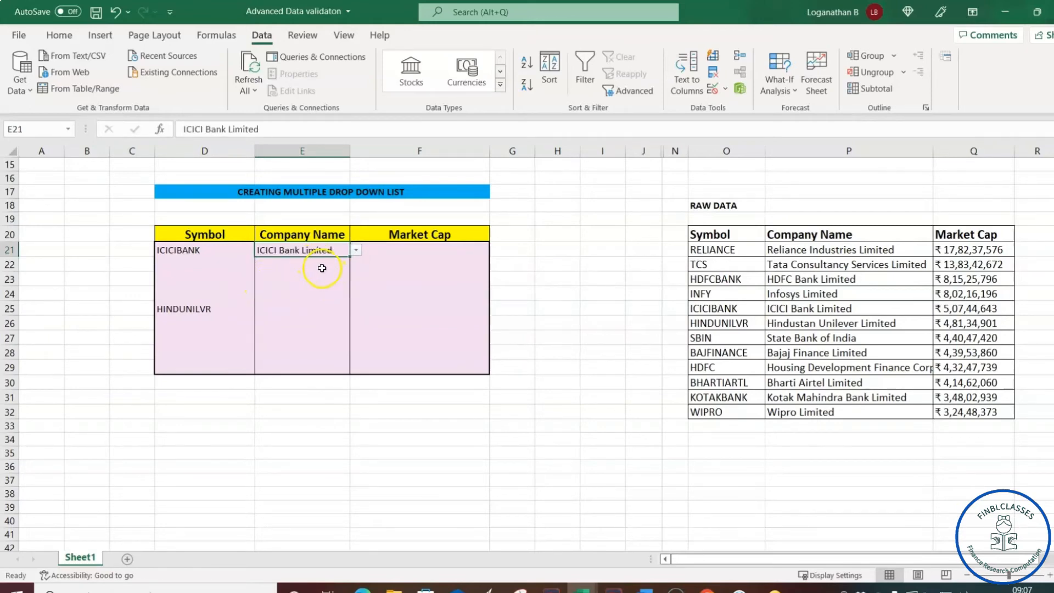
Set up a data validation rule that allows a List for the Market Cap column, cells F20:F29.
{"action": "left_click", "coordinate": [393, 290]}
{"action": "left_click", "coordinate": [420, 254]}
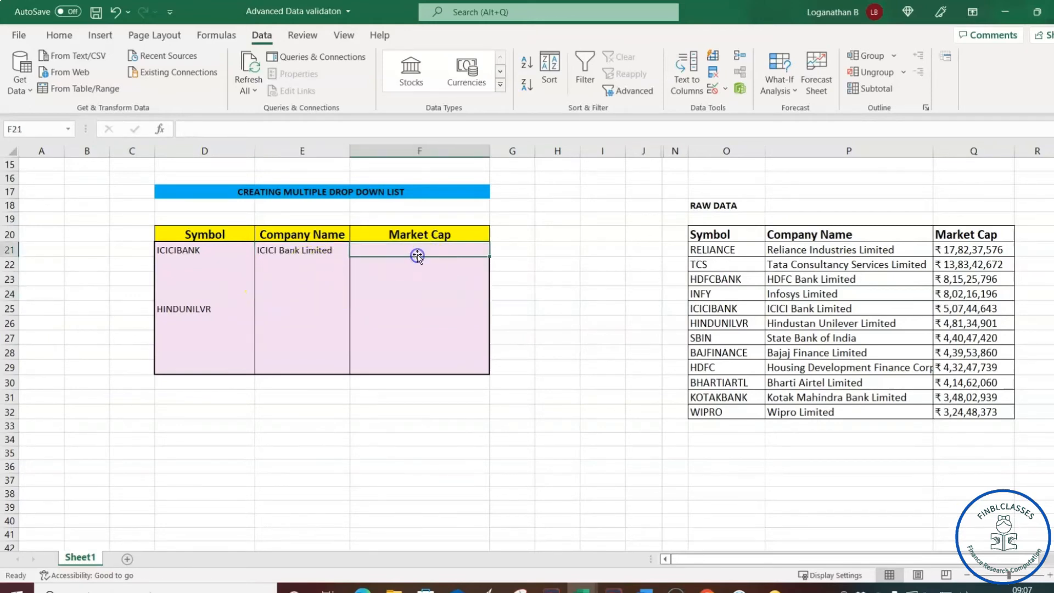
{"action": "left_click", "coordinate": [425, 235]}
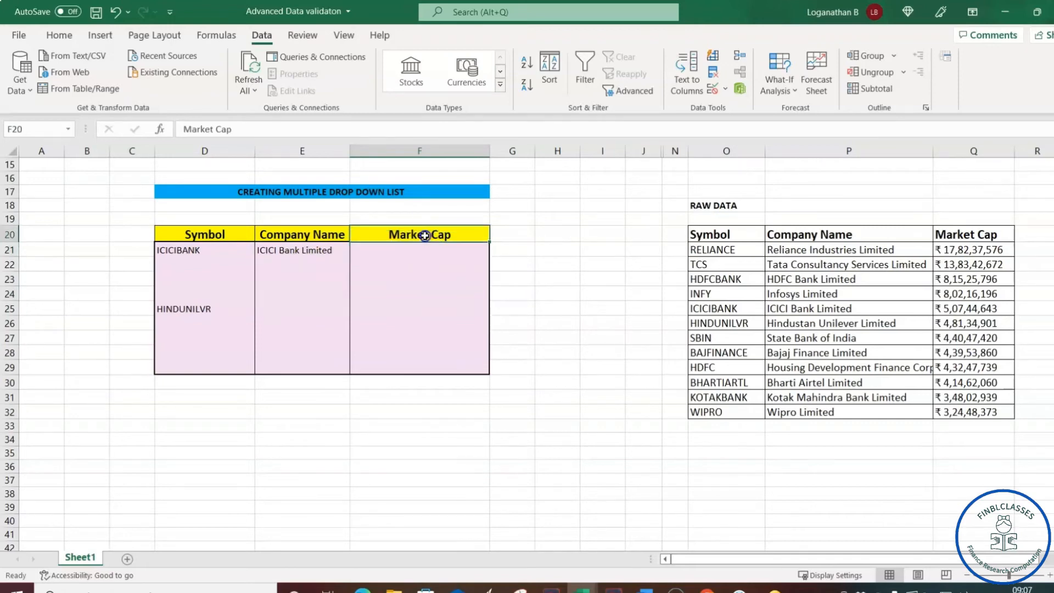
{"action": "left_click_drag", "start_coordinate": [425, 235], "coordinate": [428, 366]}
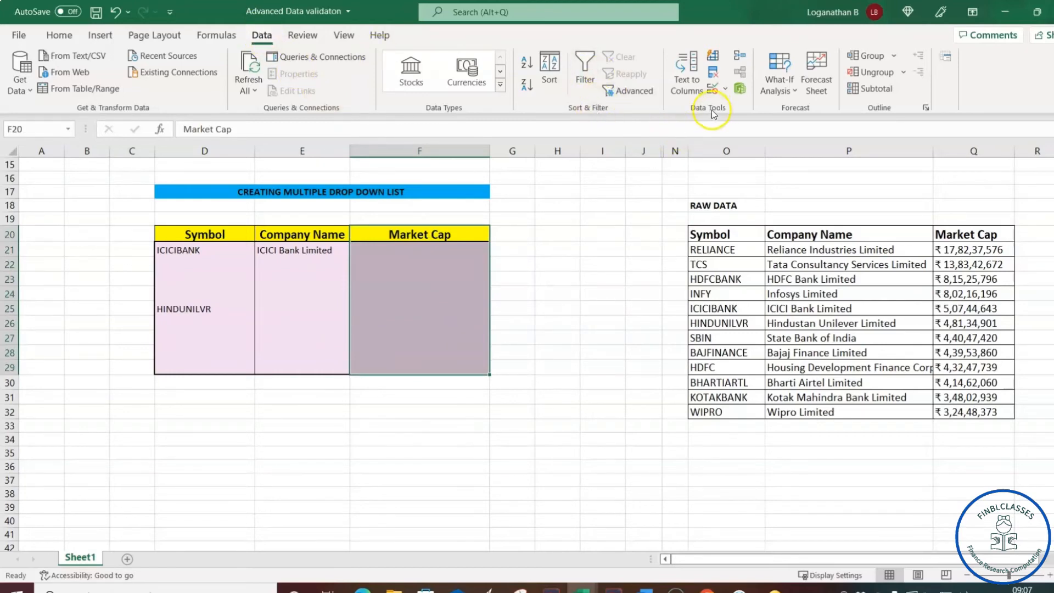
{"action": "left_click", "coordinate": [713, 88]}
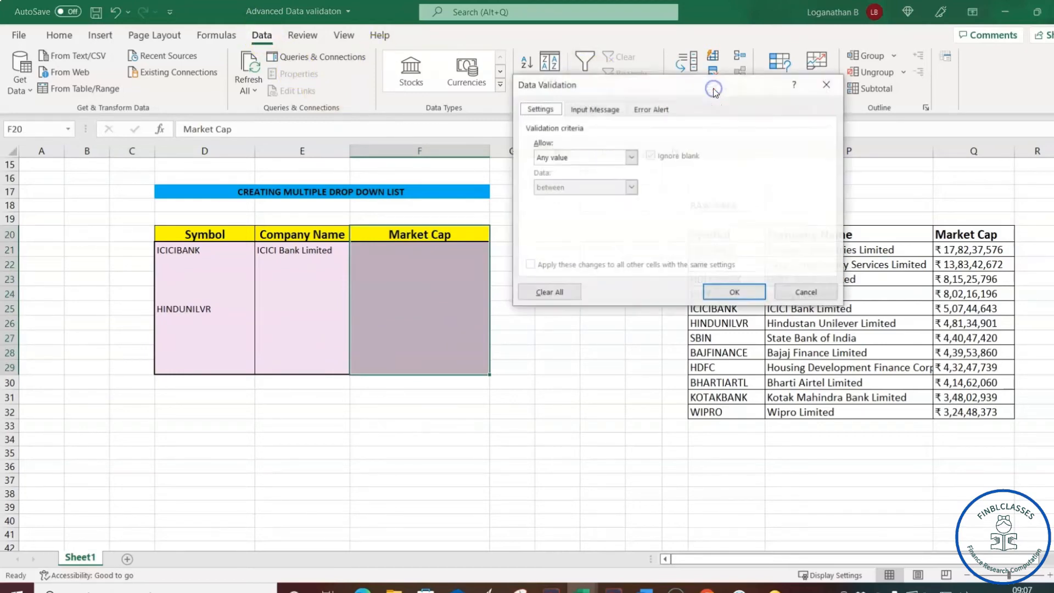
{"action": "left_click_drag", "start_coordinate": [646, 81], "coordinate": [664, 88]}
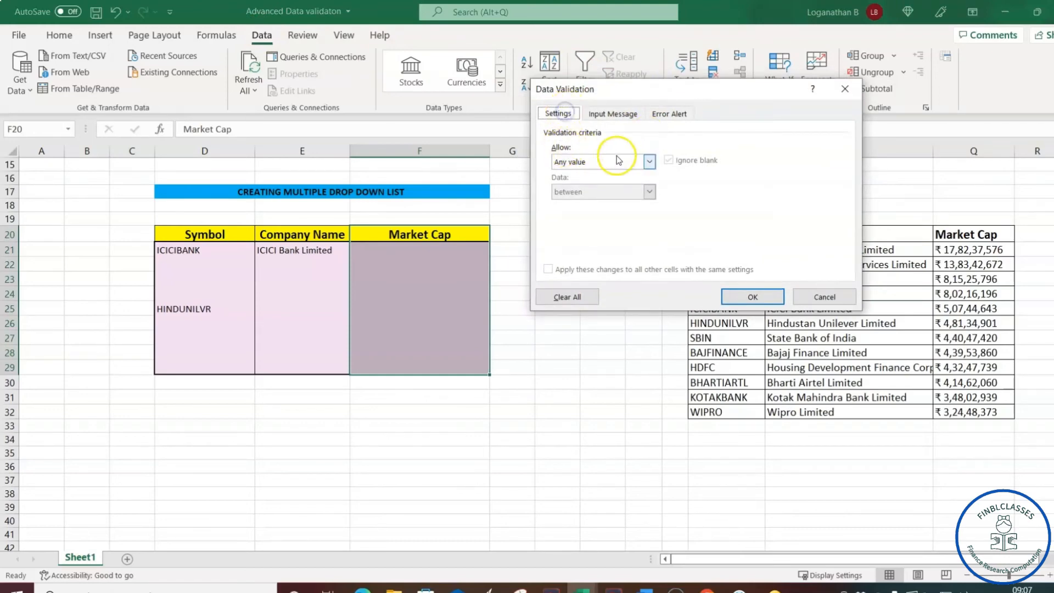
{"action": "left_click", "coordinate": [650, 162]}
{"action": "left_click", "coordinate": [603, 205]}
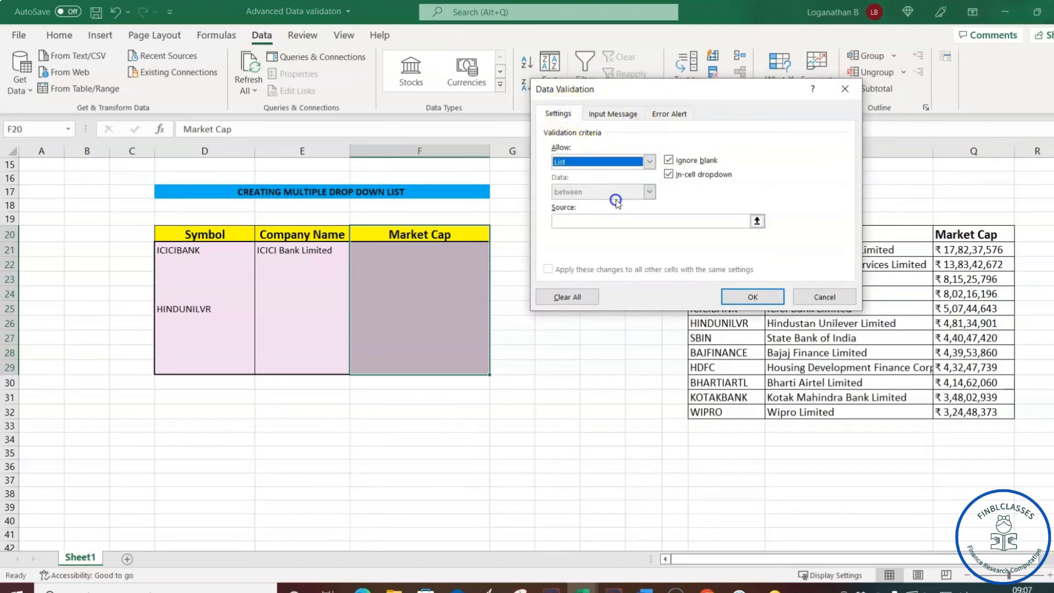
Use the named range Market_Cap_31_3_22__IN_LAKHS as the validation list's source and apply the rule.
{"action": "left_click", "coordinate": [648, 222]}
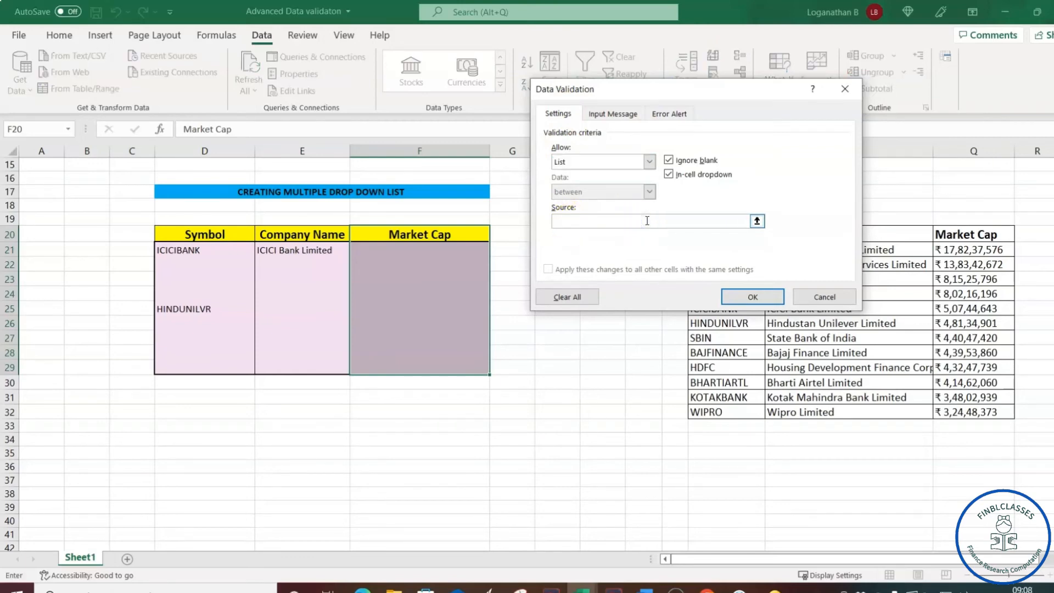
{"action": "key", "text": "F3"}
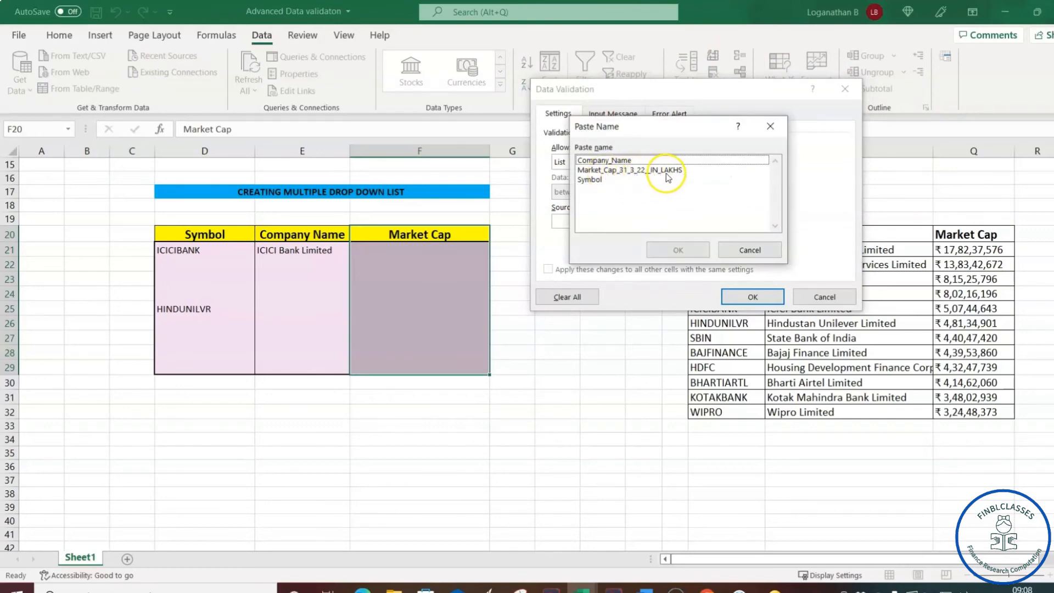
{"action": "left_click", "coordinate": [647, 171]}
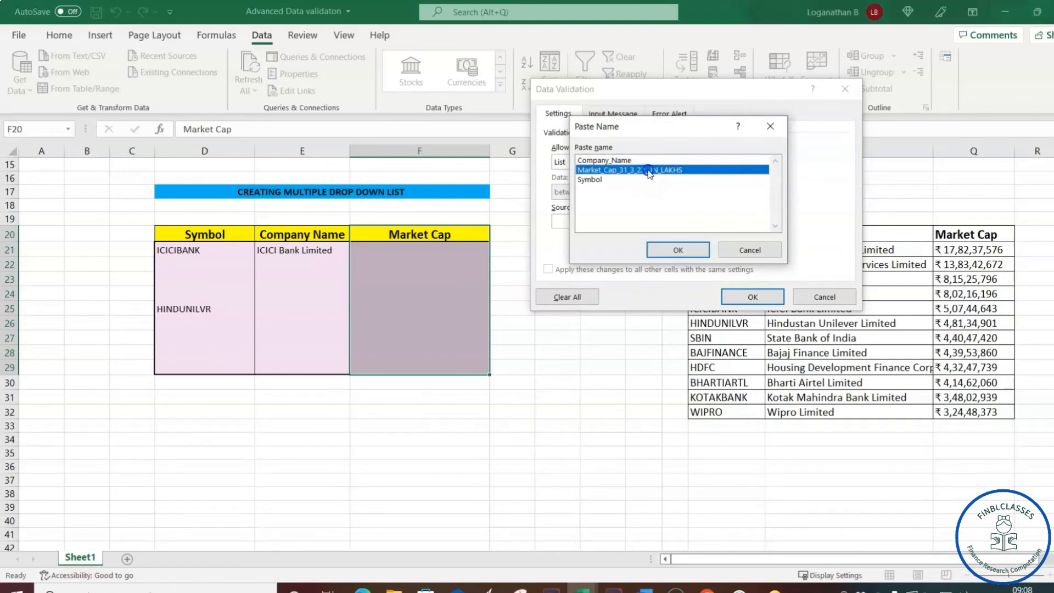
{"action": "left_click", "coordinate": [679, 250]}
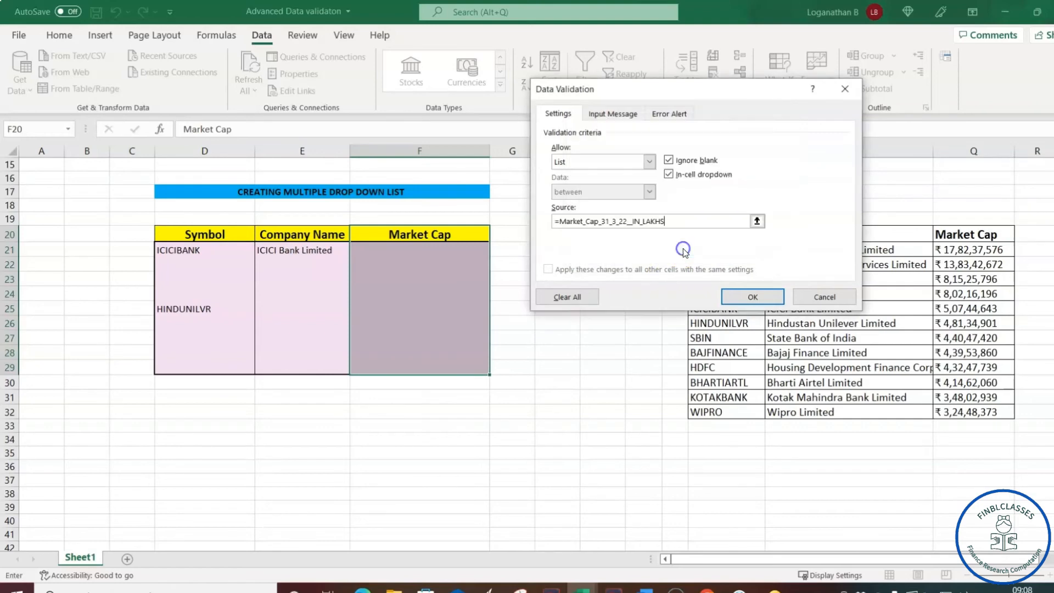
{"action": "left_click", "coordinate": [753, 297]}
Choose ICICI Bank's market cap, ₹ 5,07,44,643, in F21 from the Market Cap drop-down list.
{"action": "left_click", "coordinate": [396, 266]}
{"action": "left_click", "coordinate": [442, 252]}
{"action": "left_click", "coordinate": [495, 250]}
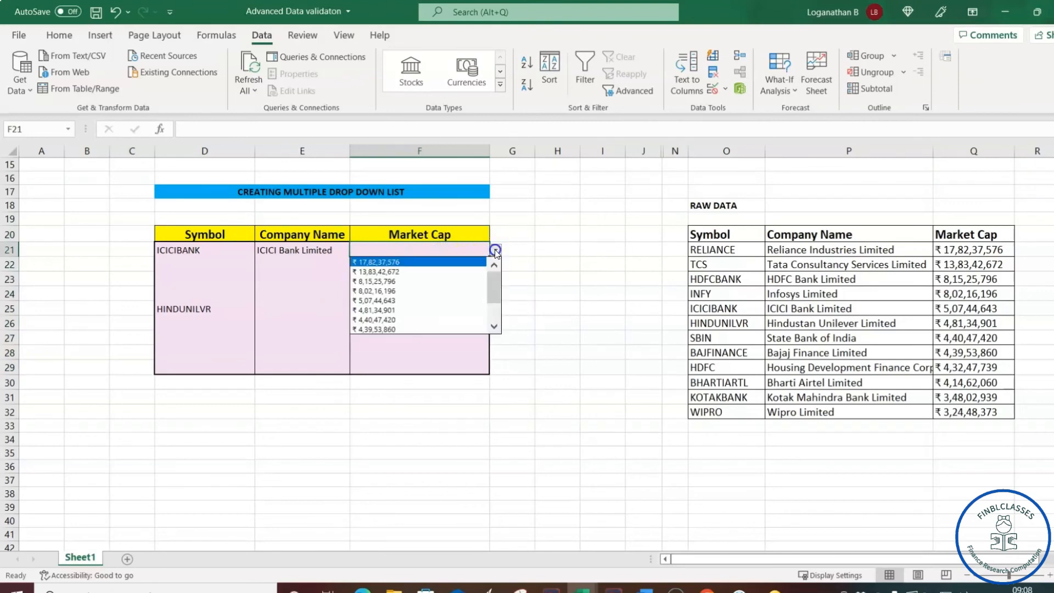
{"action": "mouse_move", "coordinate": [497, 279]}
{"action": "left_mouse_down"}
{"action": "mouse_move", "coordinate": [491, 306]}
{"action": "mouse_move", "coordinate": [499, 277]}
{"action": "left_mouse_up"}
{"action": "left_click", "coordinate": [576, 282]}
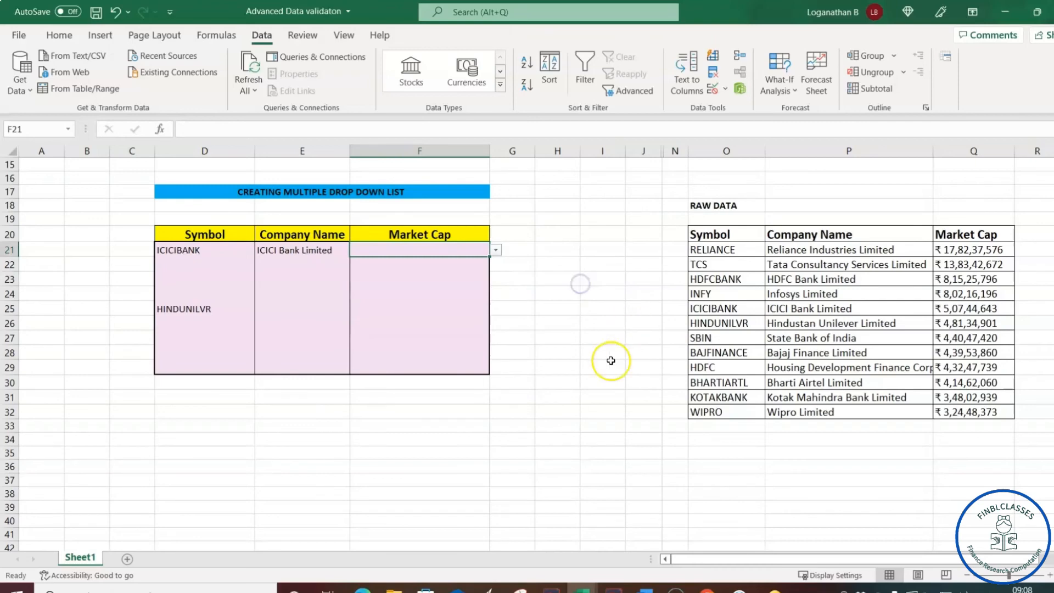
{"action": "left_click", "coordinate": [497, 251]}
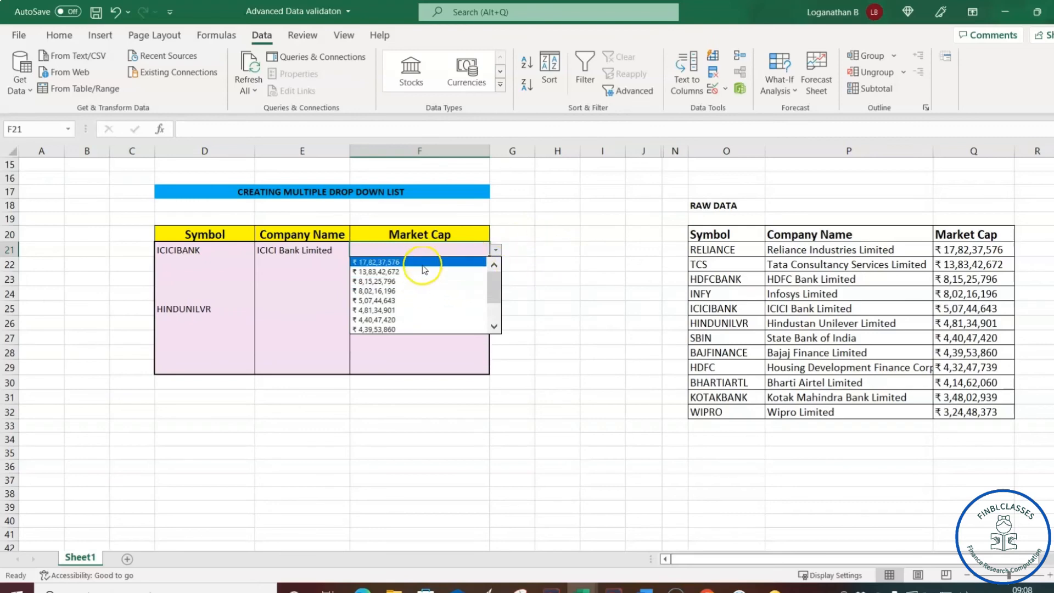
{"action": "key", "text": "Escape"}
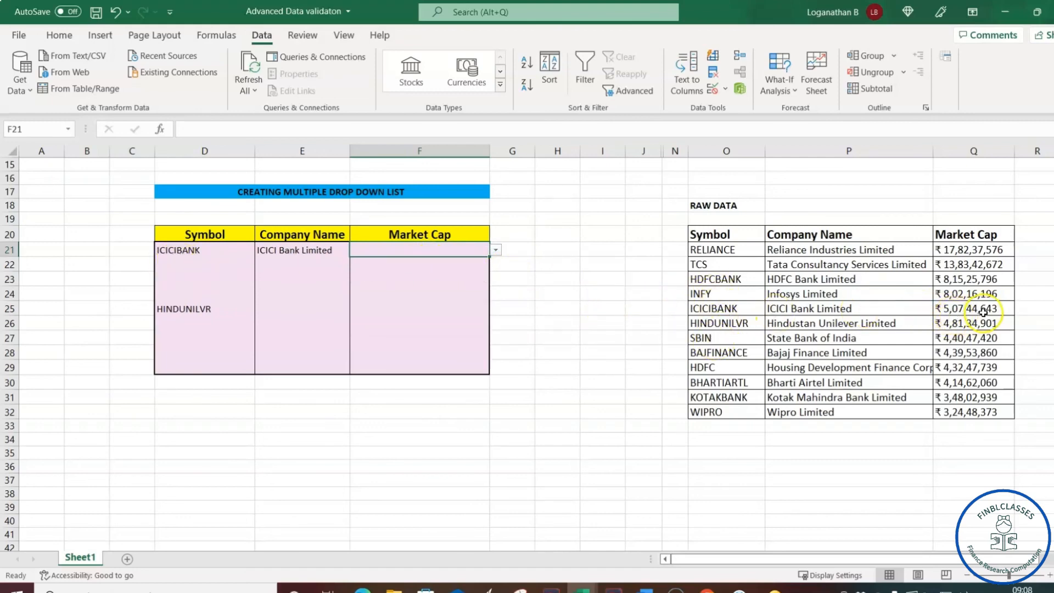
{"action": "left_click", "coordinate": [496, 250]}
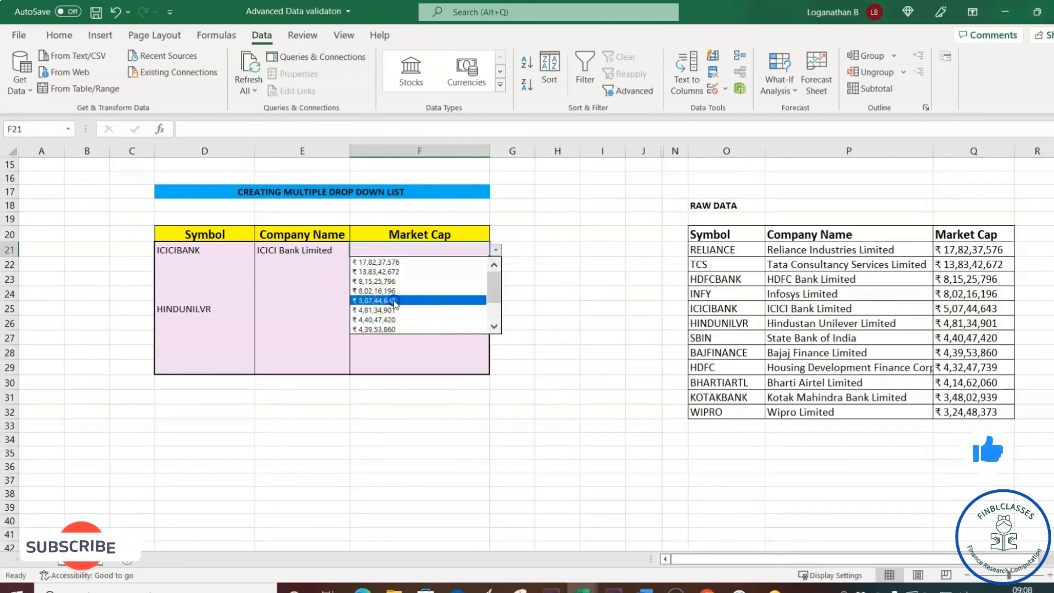
{"action": "left_click", "coordinate": [434, 300]}
{"action": "left_click", "coordinate": [428, 277]}
{"action": "left_click", "coordinate": [524, 264]}
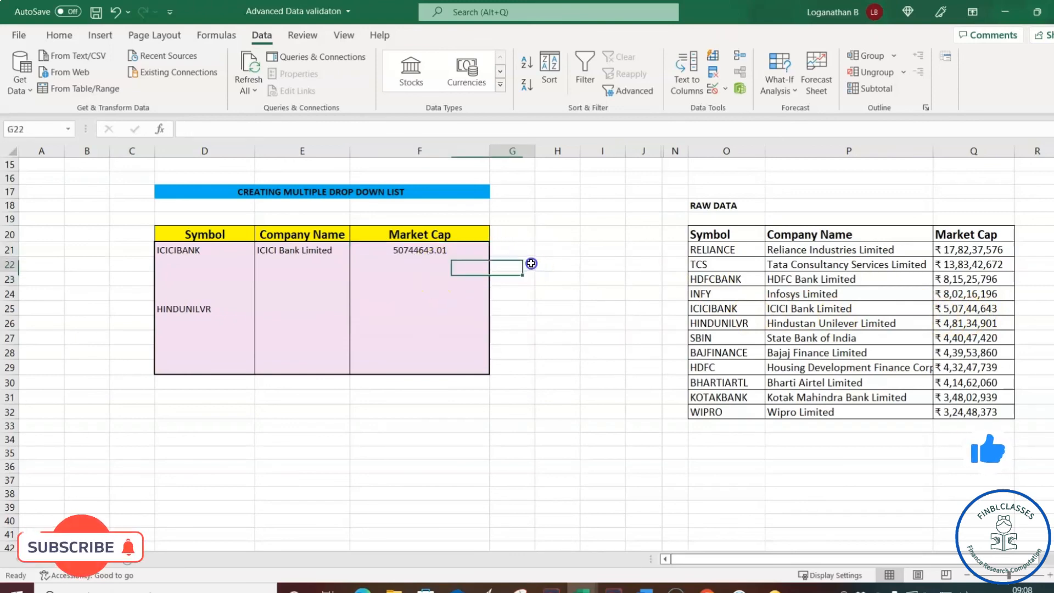